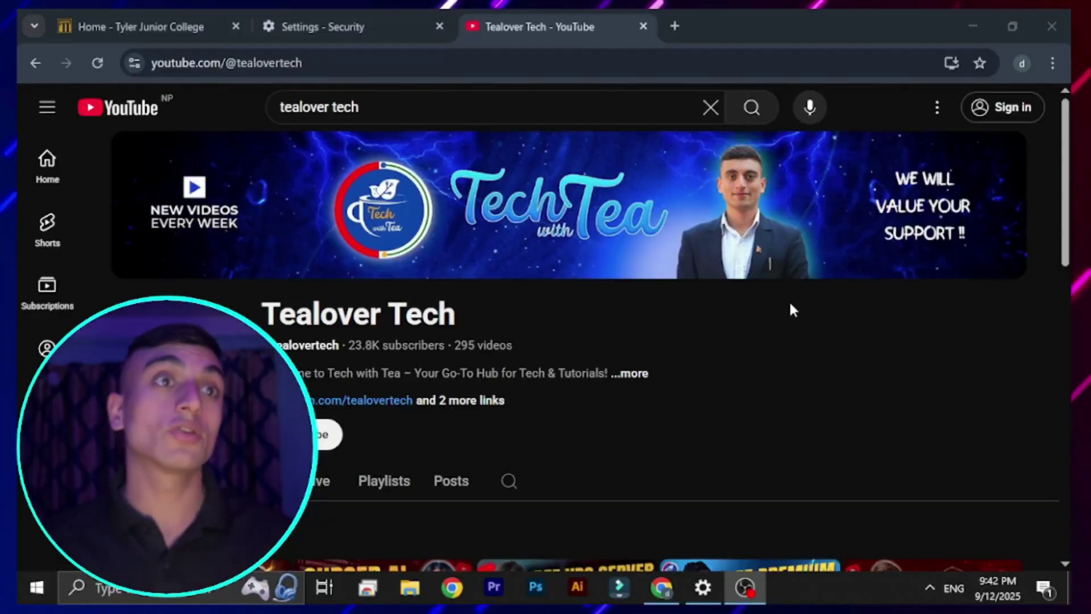
- Close the 'Settings - Security' tab and bring 'Home - Tyler Junior College' to the front
scroll(793, 310, "down", 3)
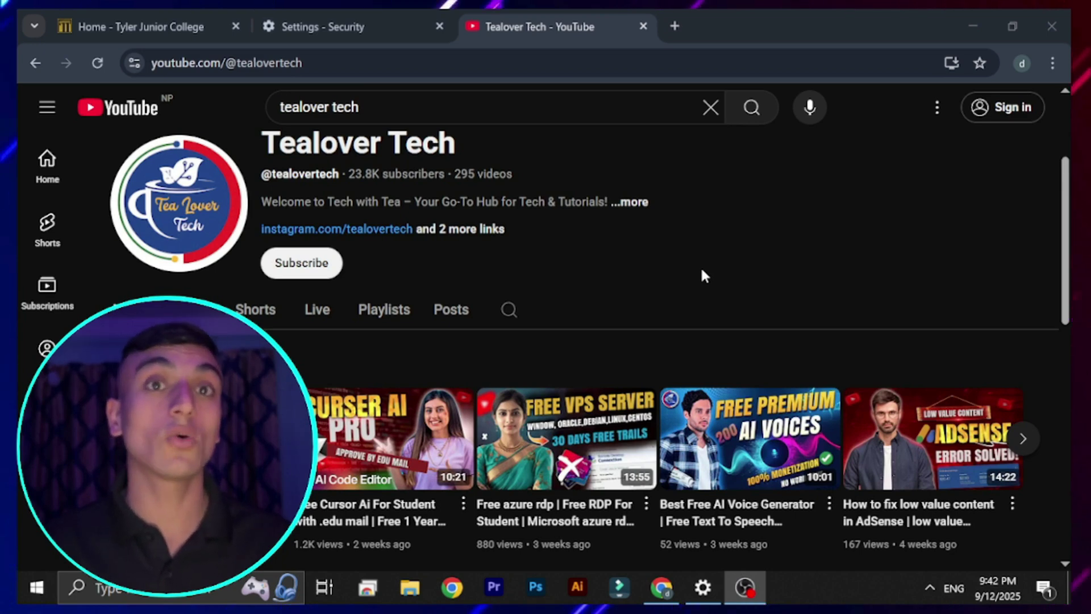
left_click(440, 26)
left_click(159, 29)
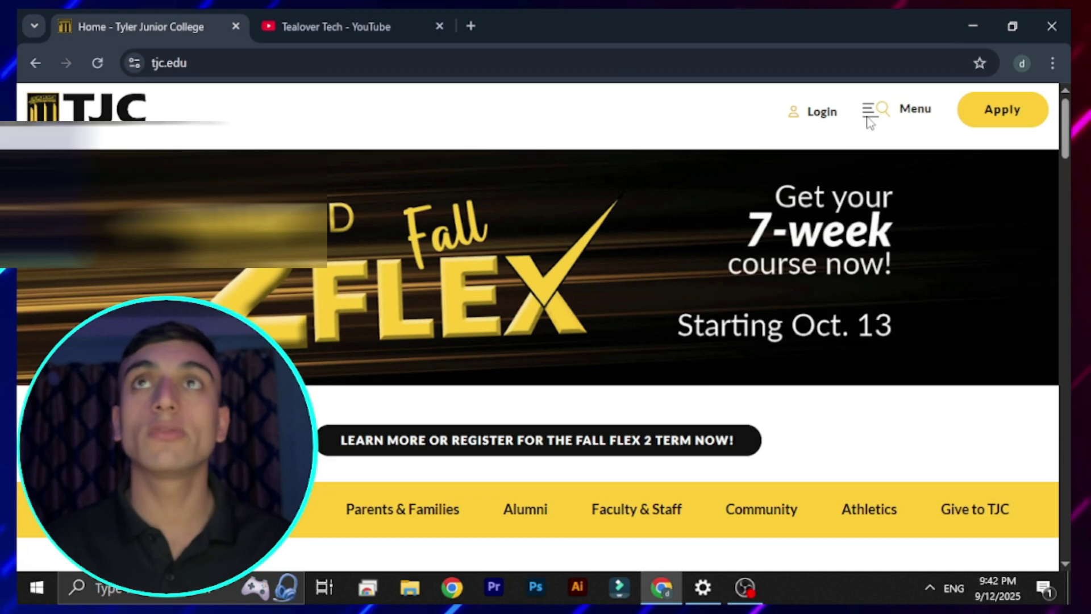
- Log in from tjc.edu and sign in on the Apache Access credentials page
left_click(823, 121)
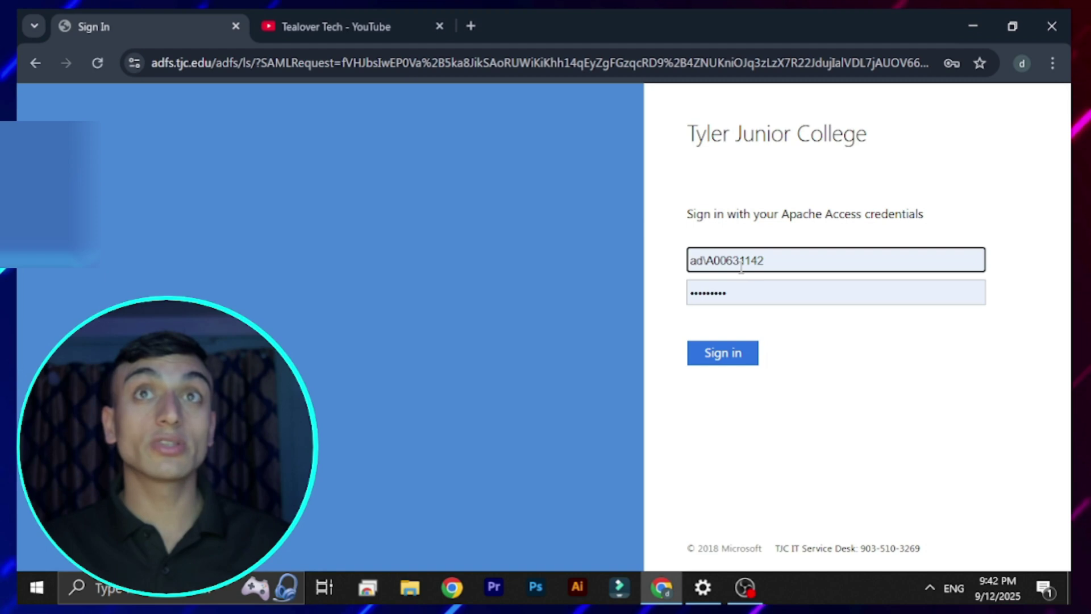
left_click(749, 358)
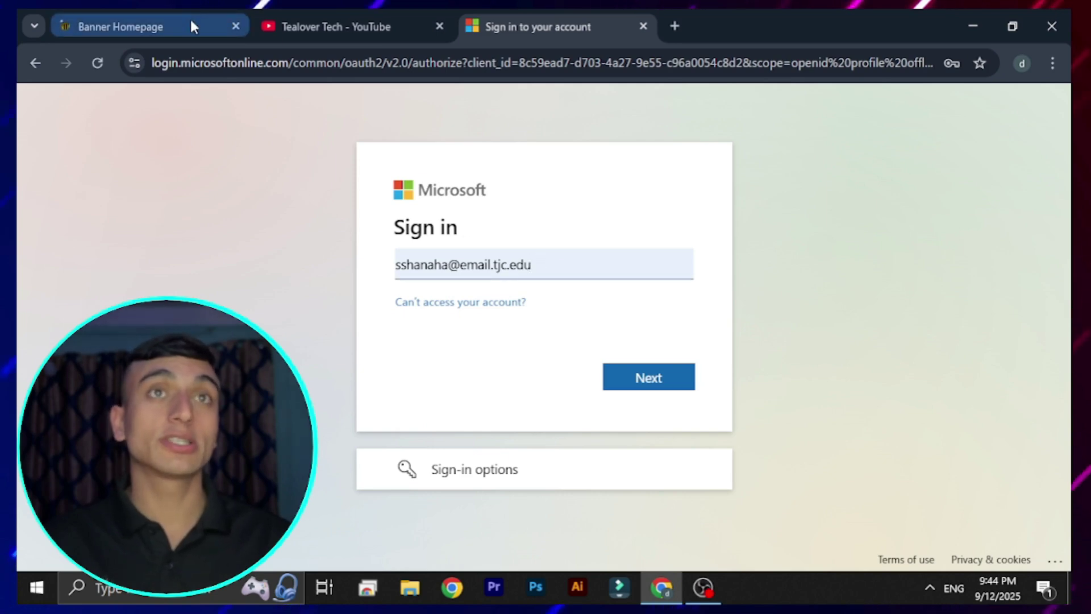
- Finish Microsoft sign-in with the autofilled password and choose Yes to stay signed in
left_click(669, 383)
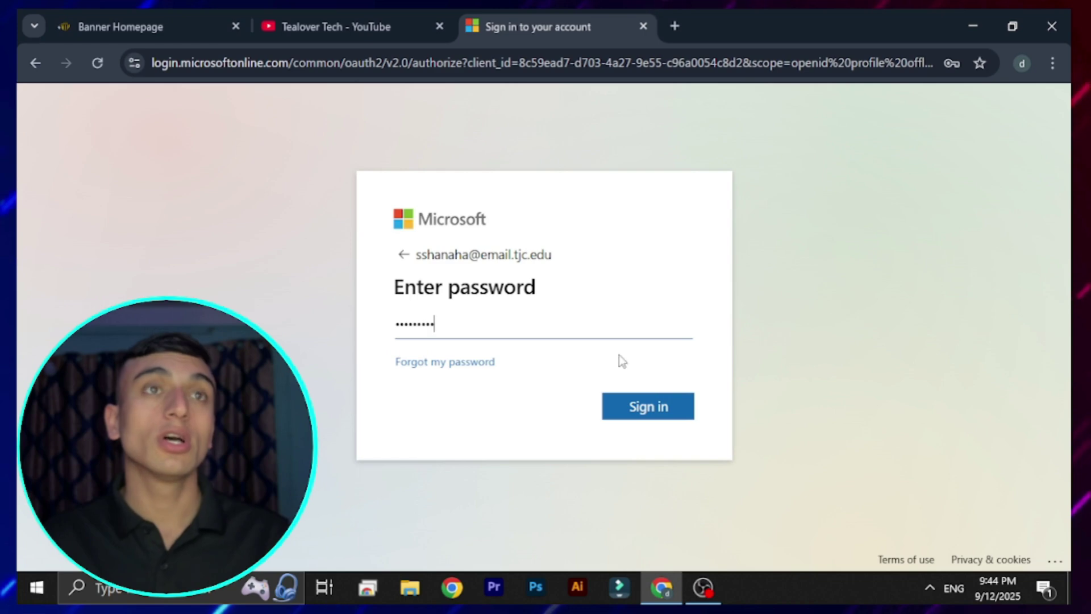
left_click(606, 403)
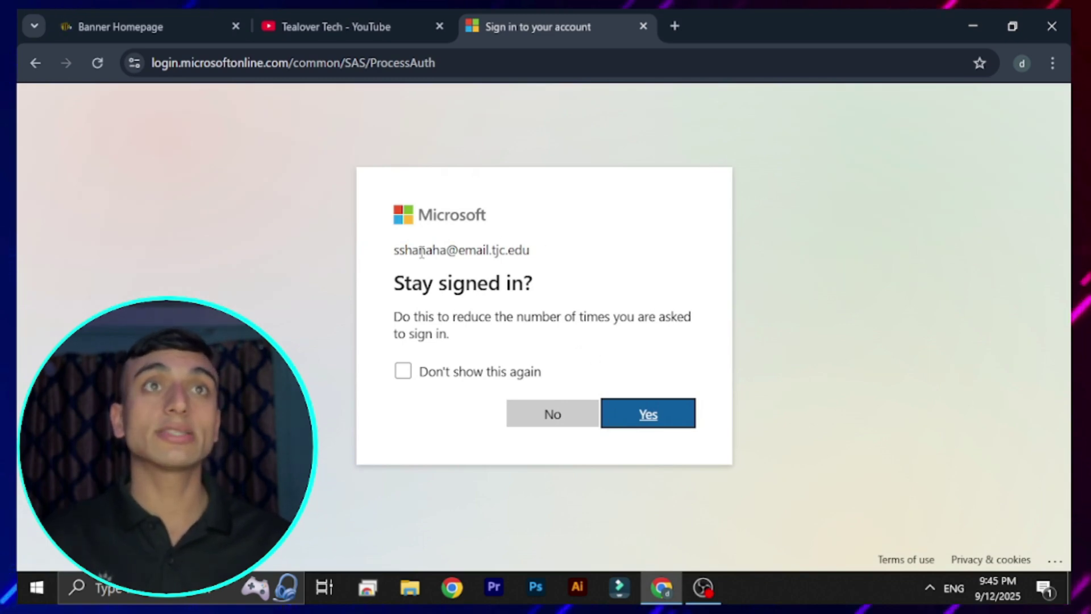
left_click(647, 417)
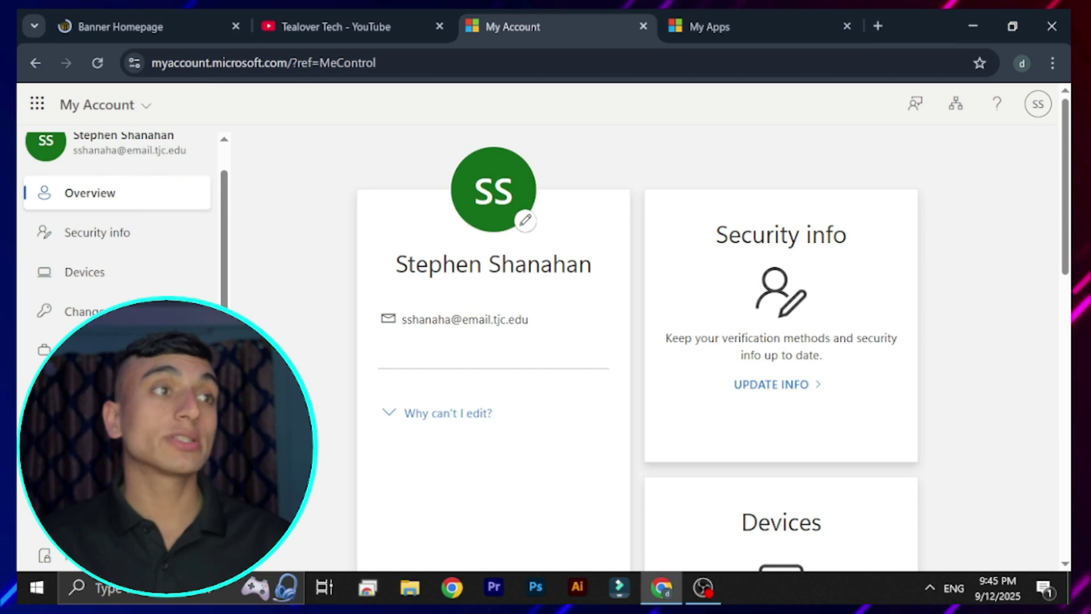
- Open Outlook from the My Apps dashboard, then start a new blank browser tab
left_click(744, 25)
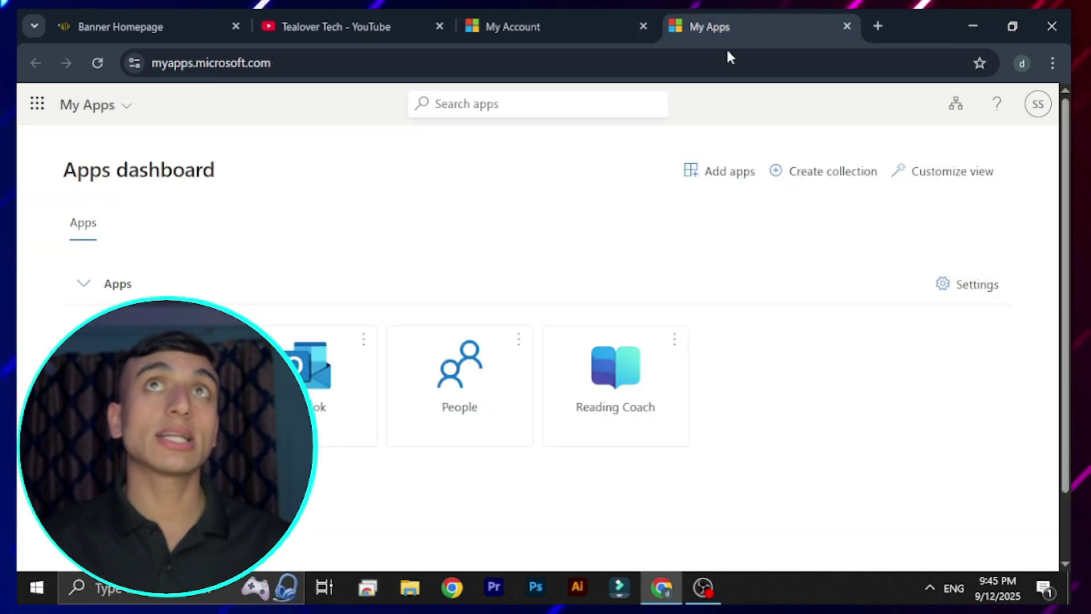
left_click(341, 392)
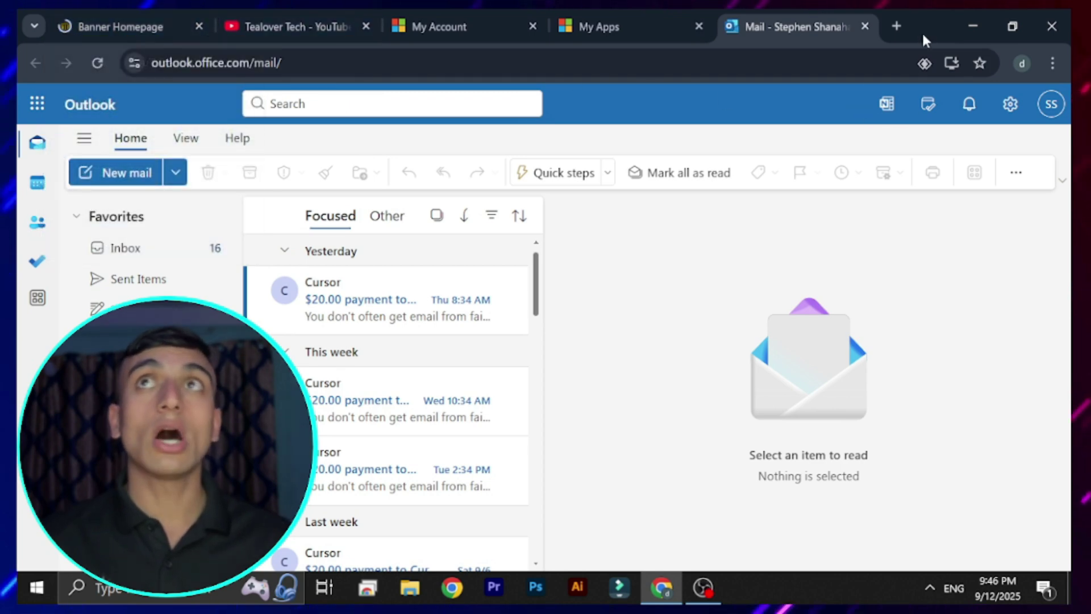
left_click(897, 24)
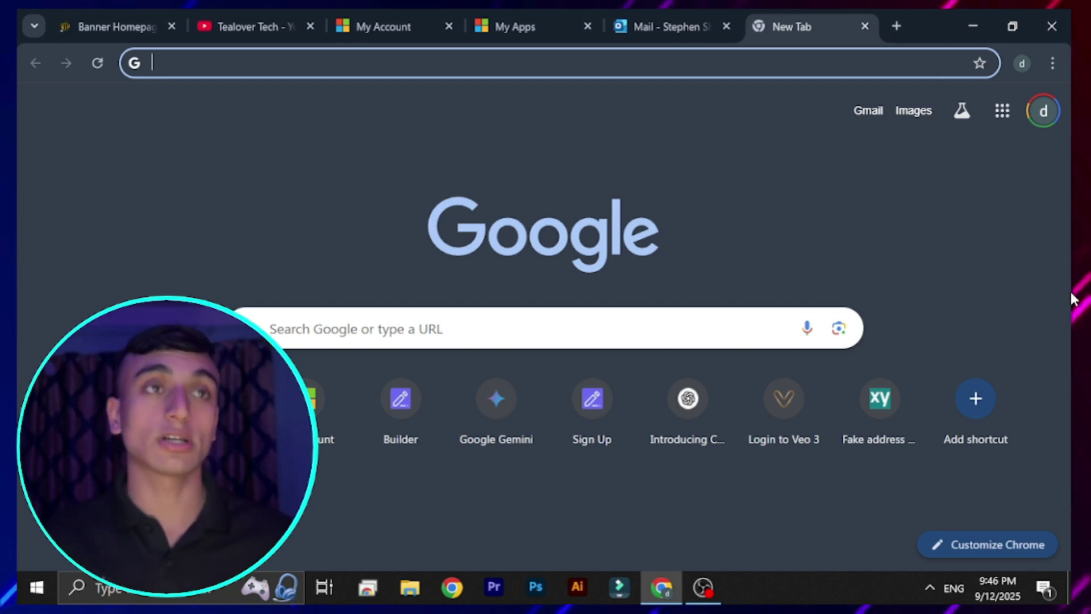
- Search Google for 'tjc college', open 'Tyler Junior College: Home', and start the Apply process
type("t")
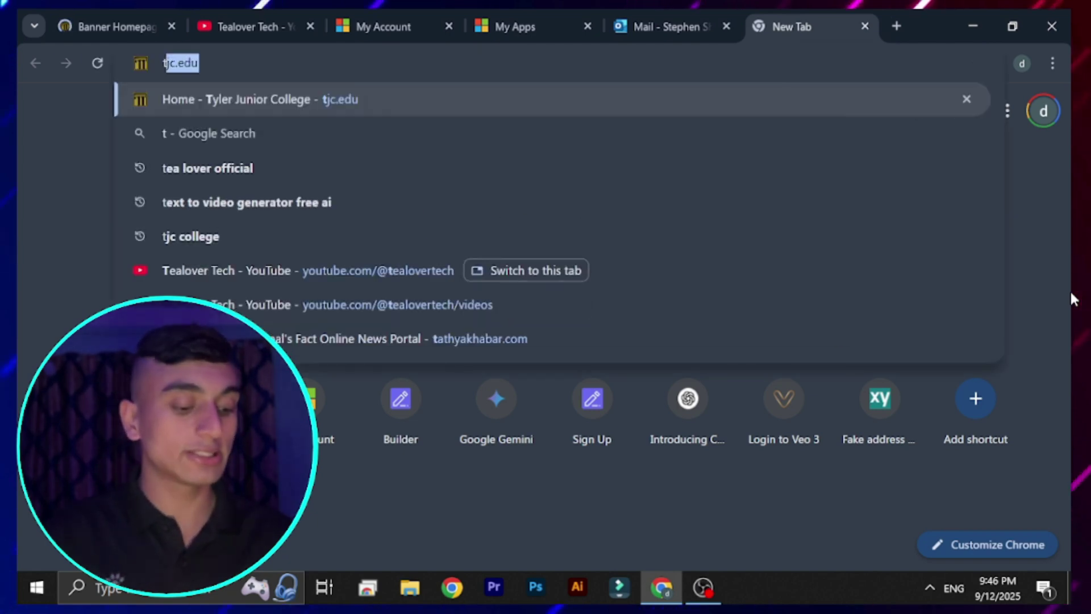
type("jc college")
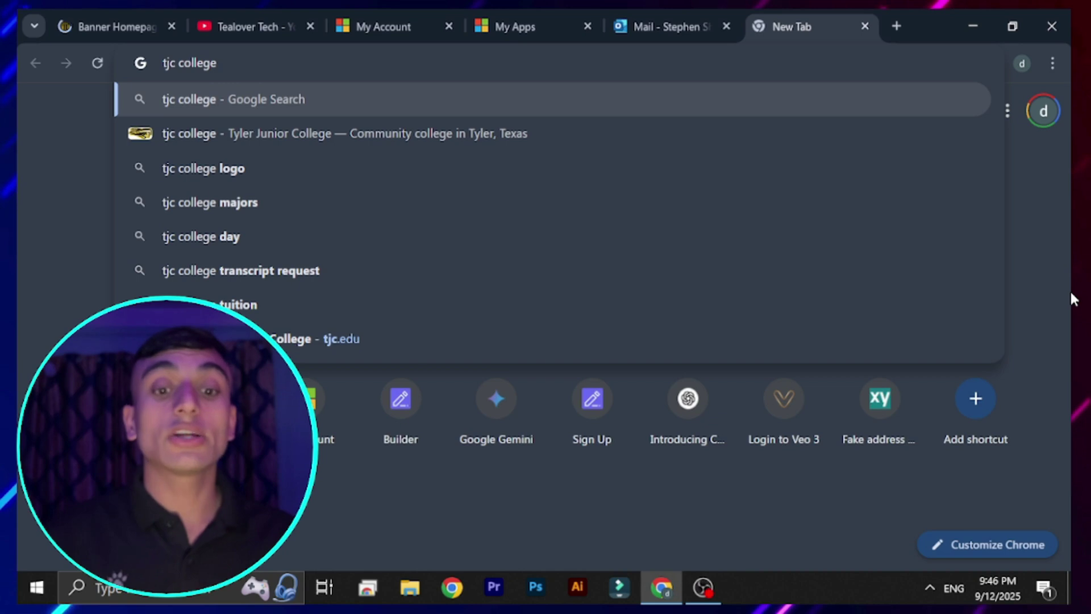
key("Return")
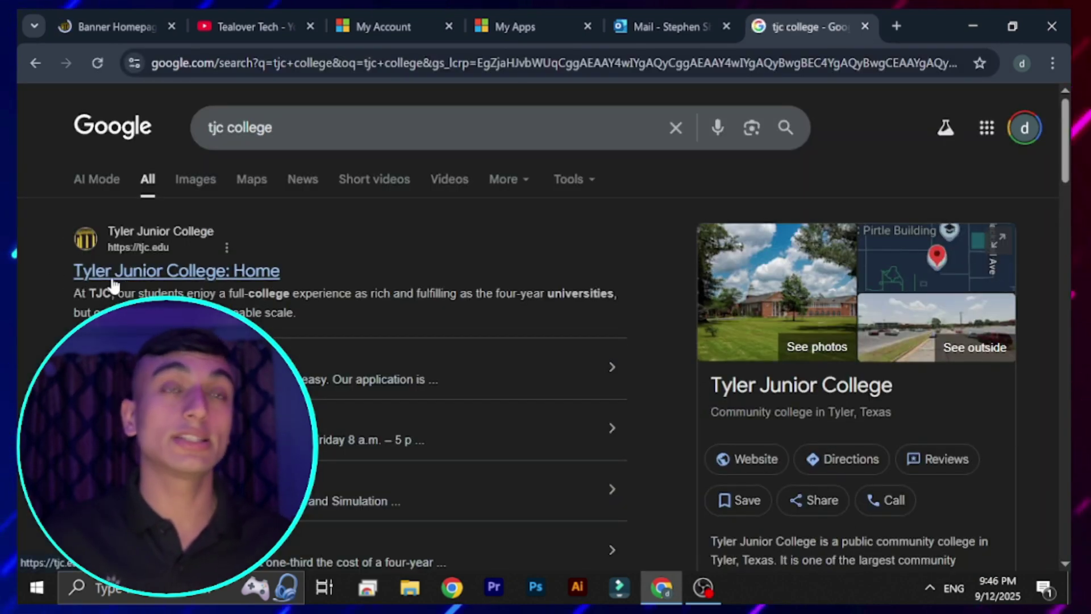
left_click(147, 283)
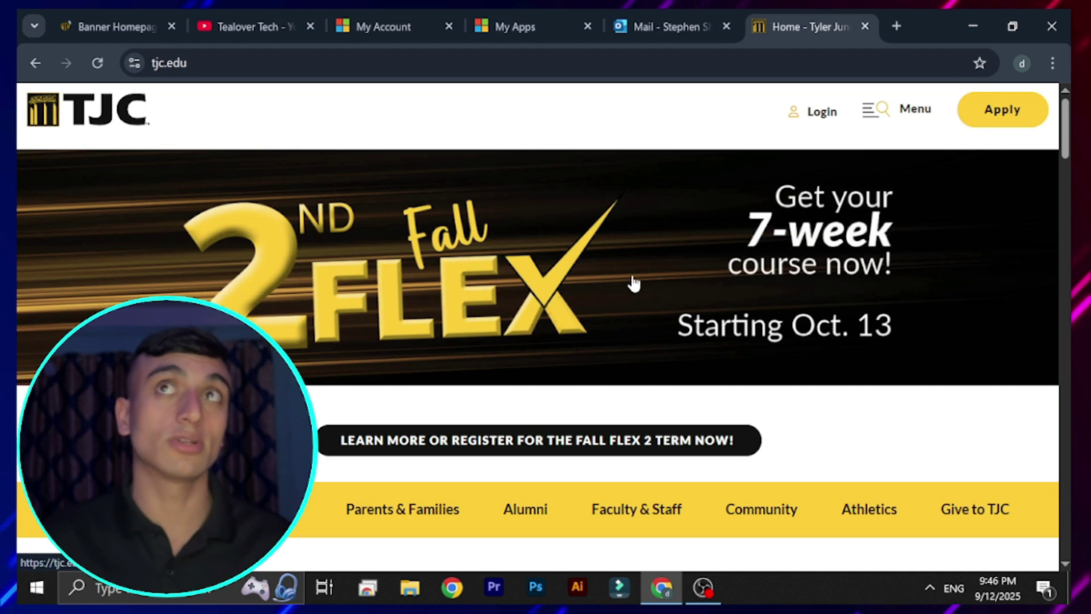
left_click(979, 113)
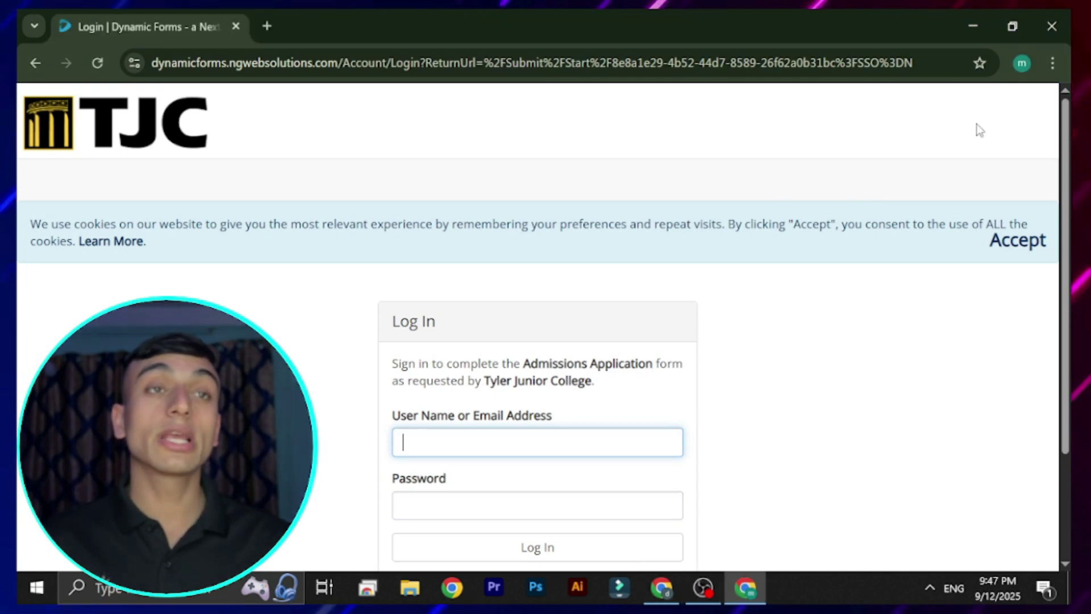
- Create a Dynamic Forms account with username, password, names, email and secret question, saving the password in Chrome
scroll(598, 348, "down", 3)
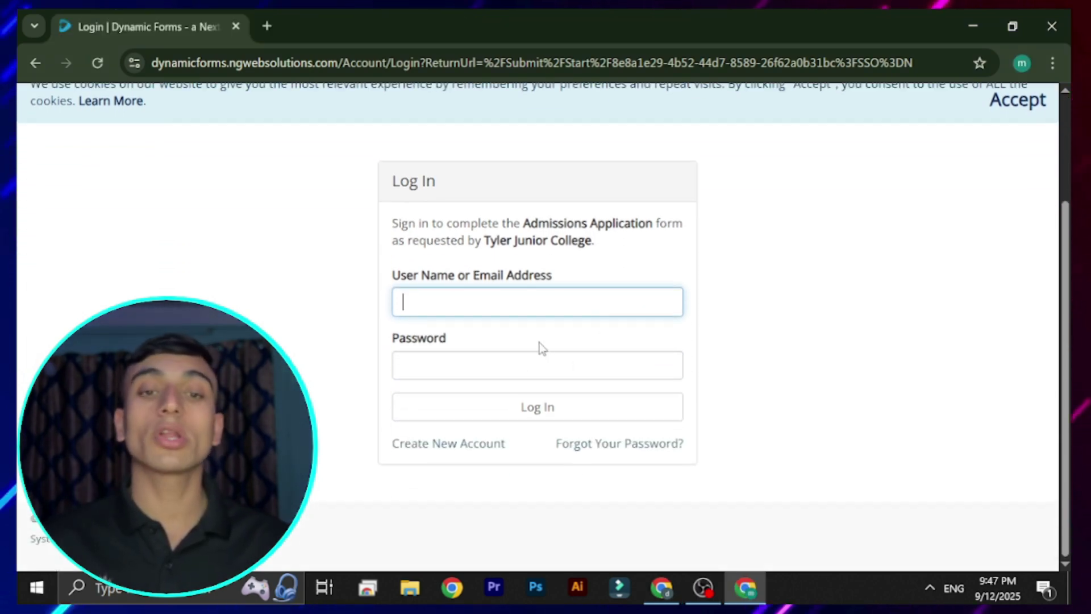
left_click(467, 449)
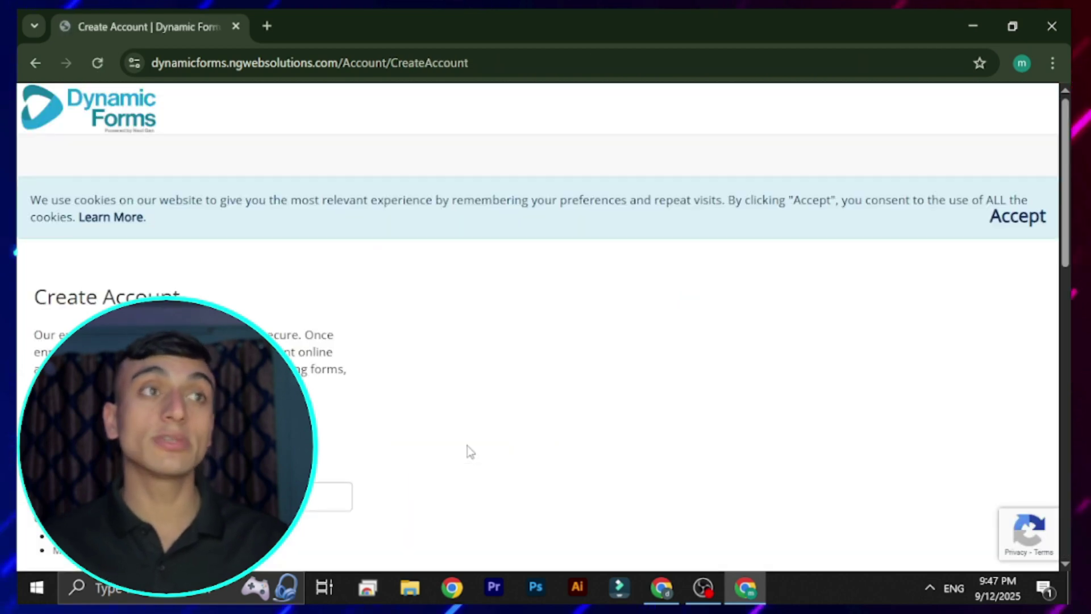
scroll(200, 263, "down", 5)
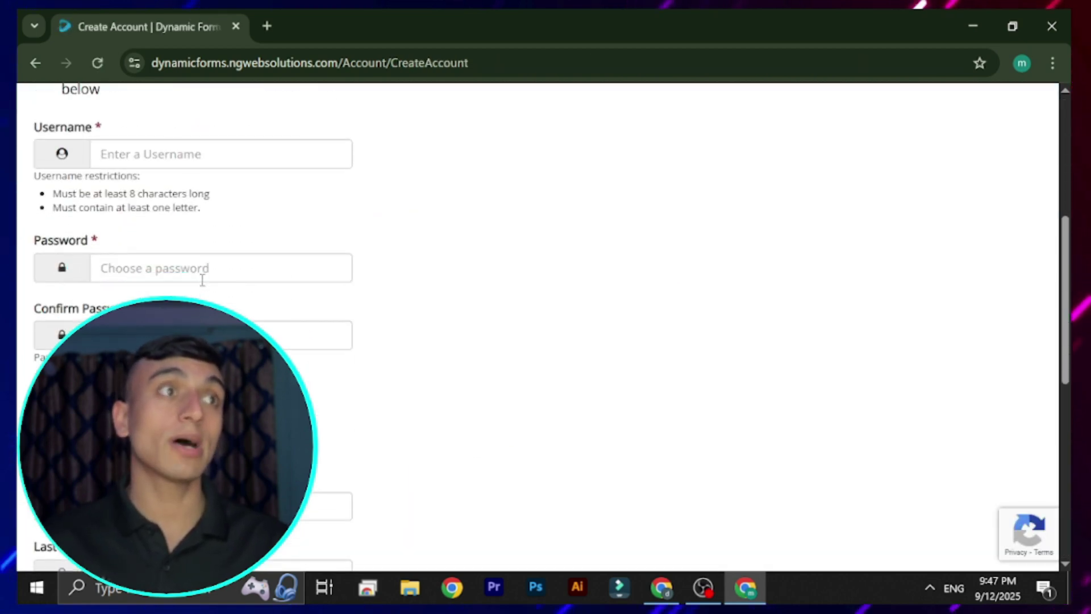
scroll(202, 280, "down", 4)
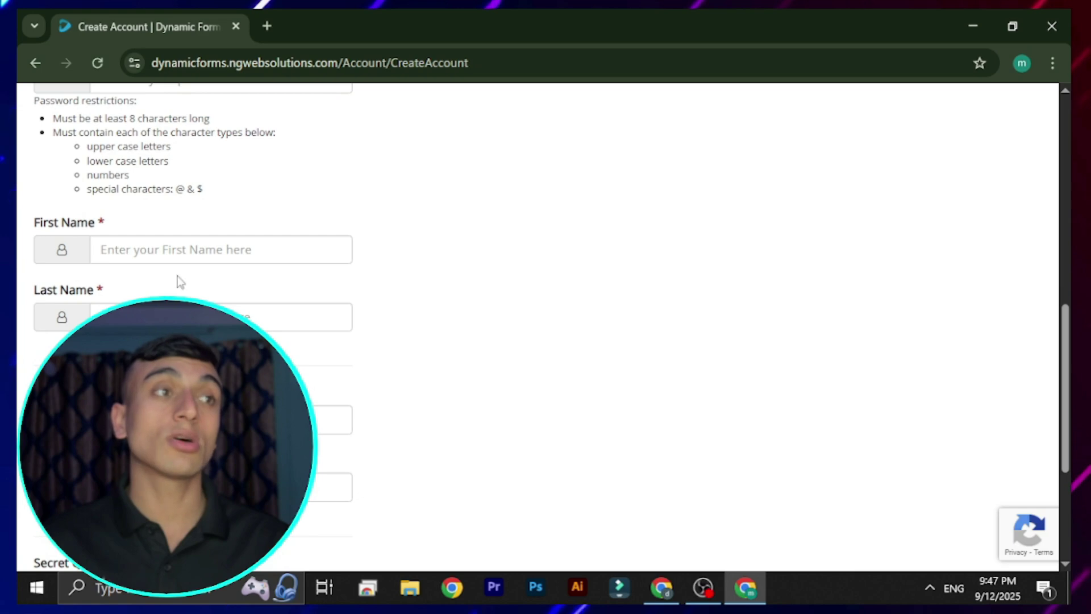
scroll(181, 282, "down", 3)
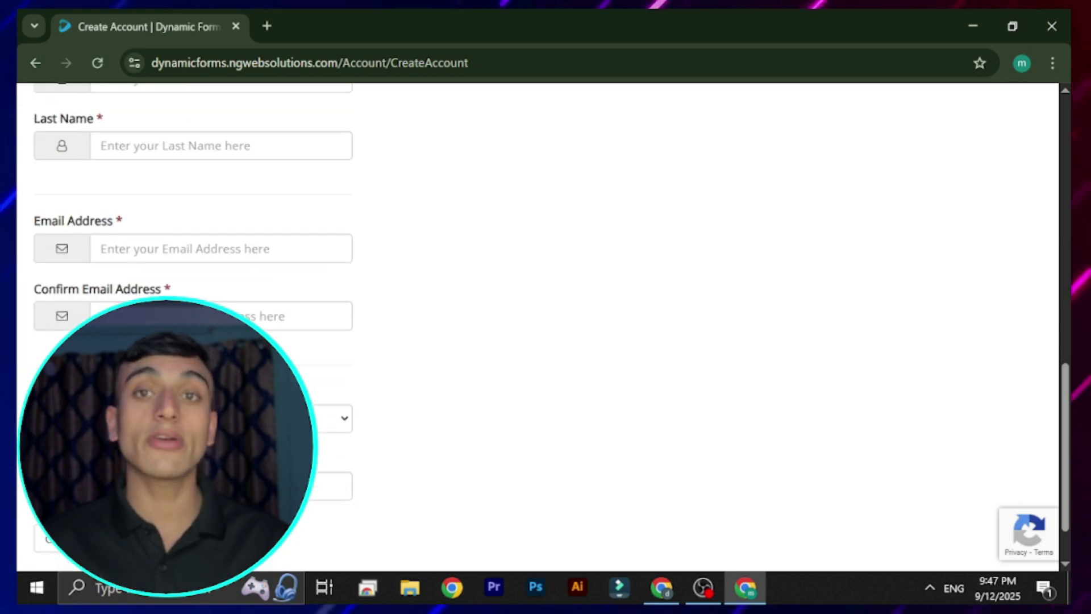
scroll(566, 435, "down", 1)
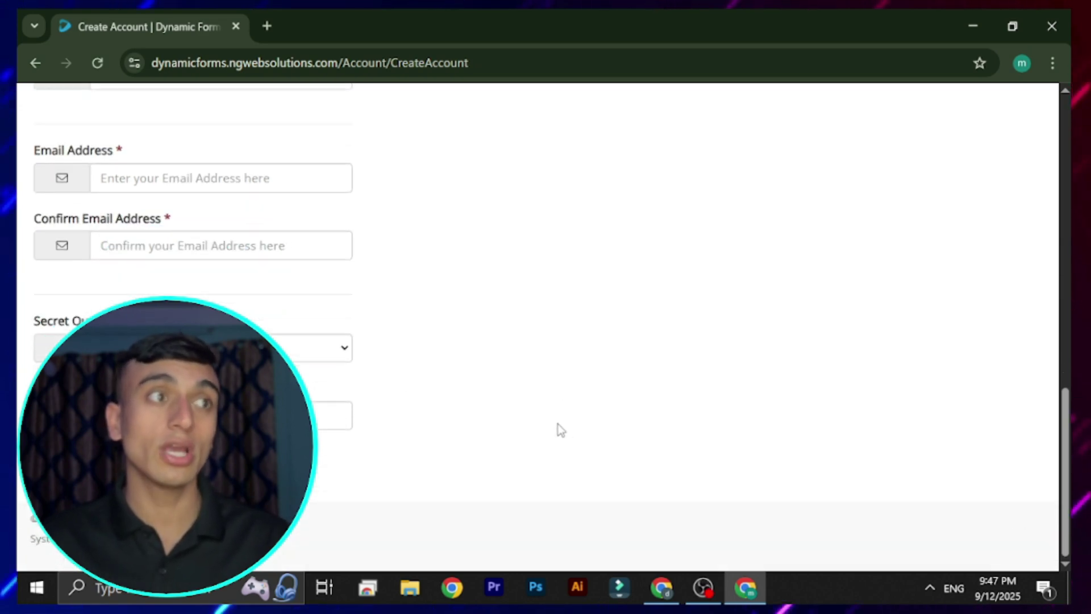
scroll(368, 390, "up", 7)
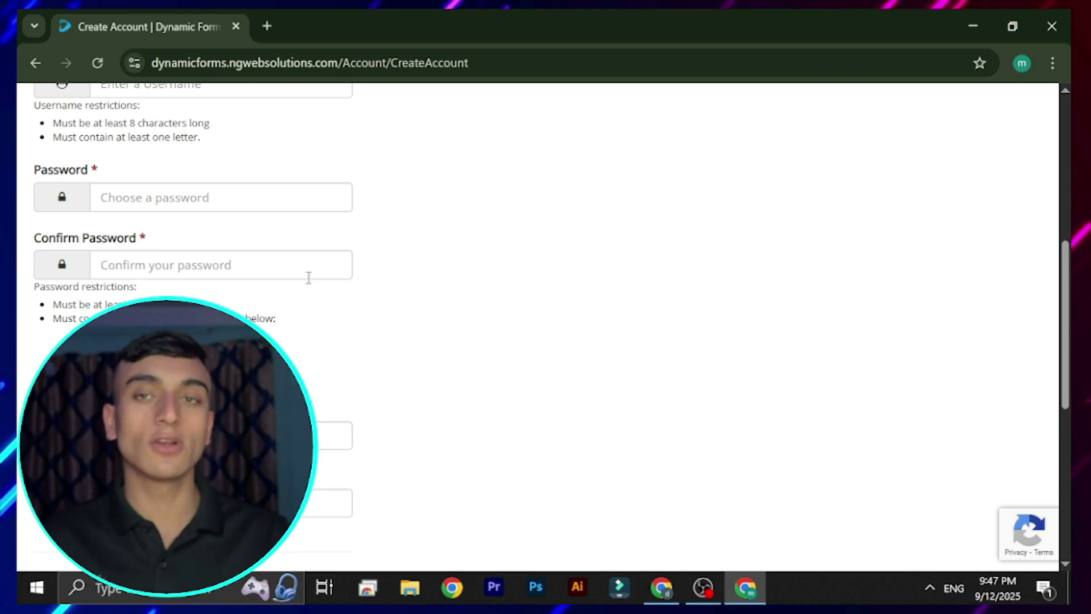
scroll(316, 541, "down", 7)
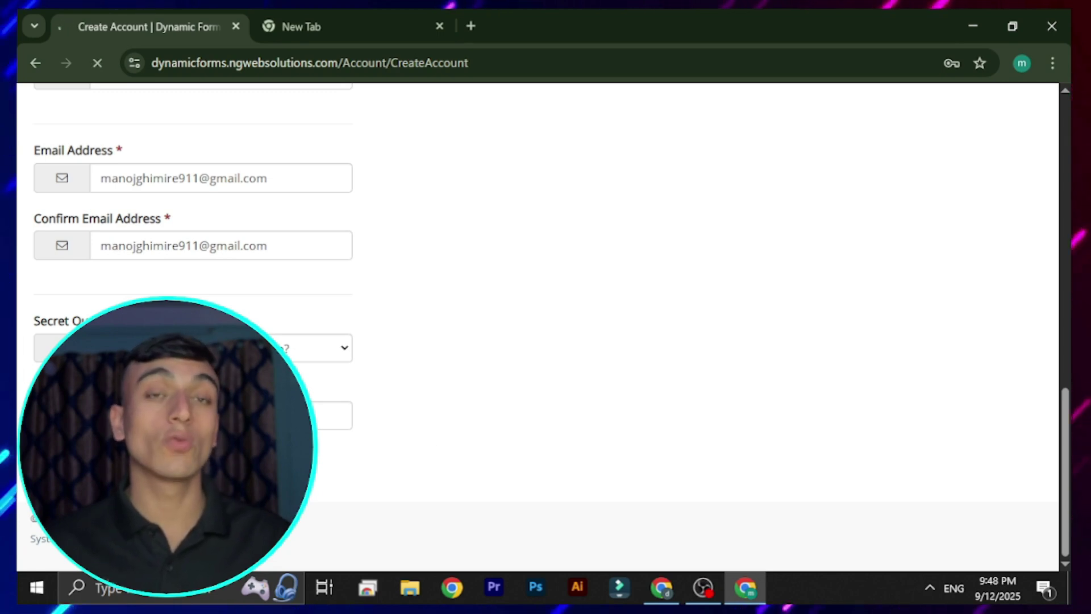
left_click(875, 338)
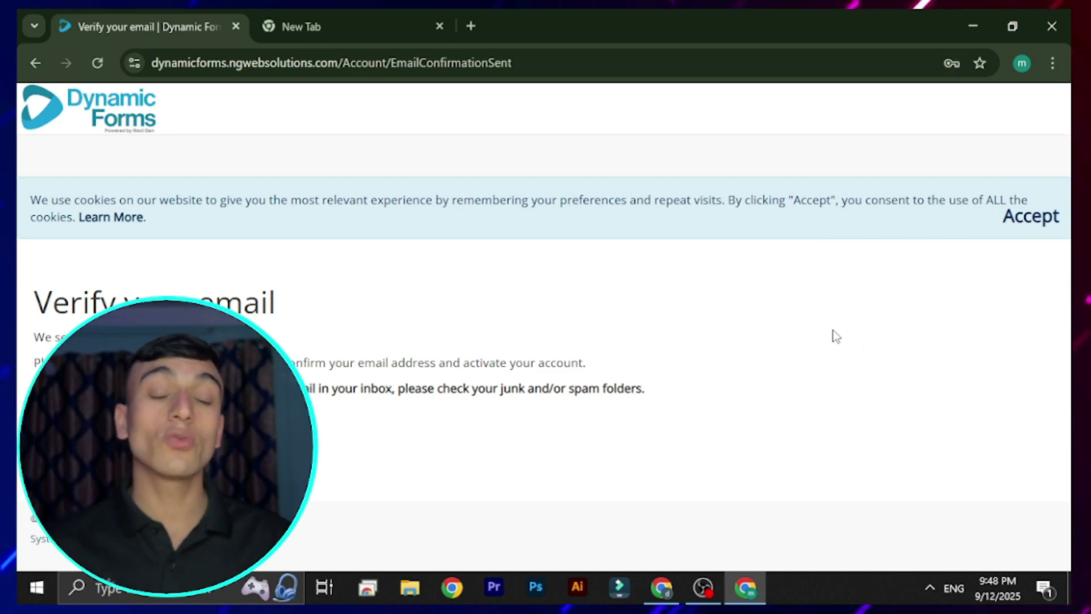
- Follow the Confirm Email link from the Gmail message, then go to the Dynamic Forms login
left_click(377, 17)
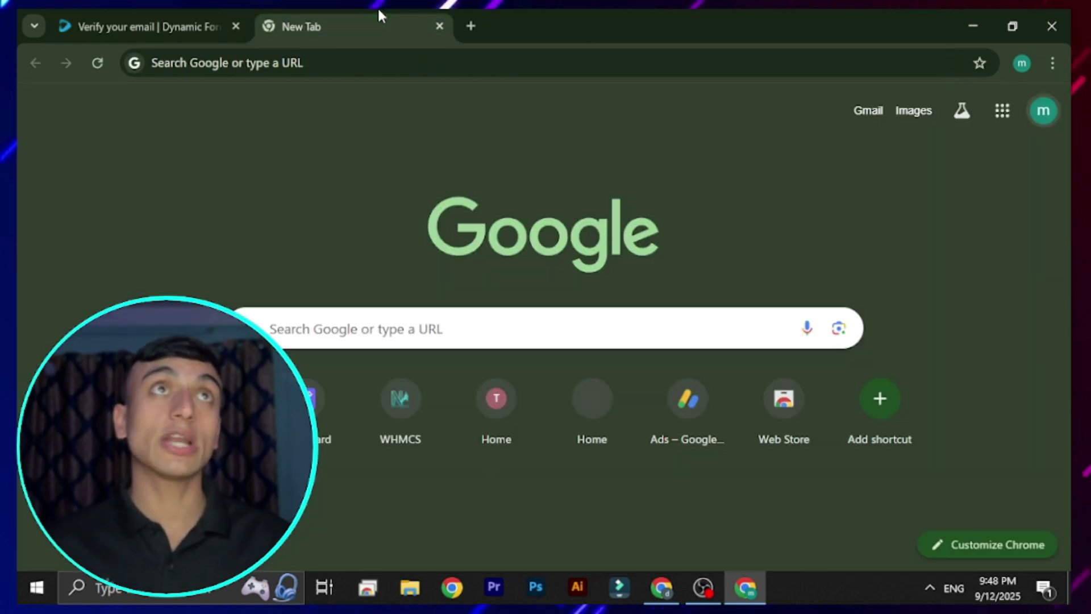
left_click(869, 114)
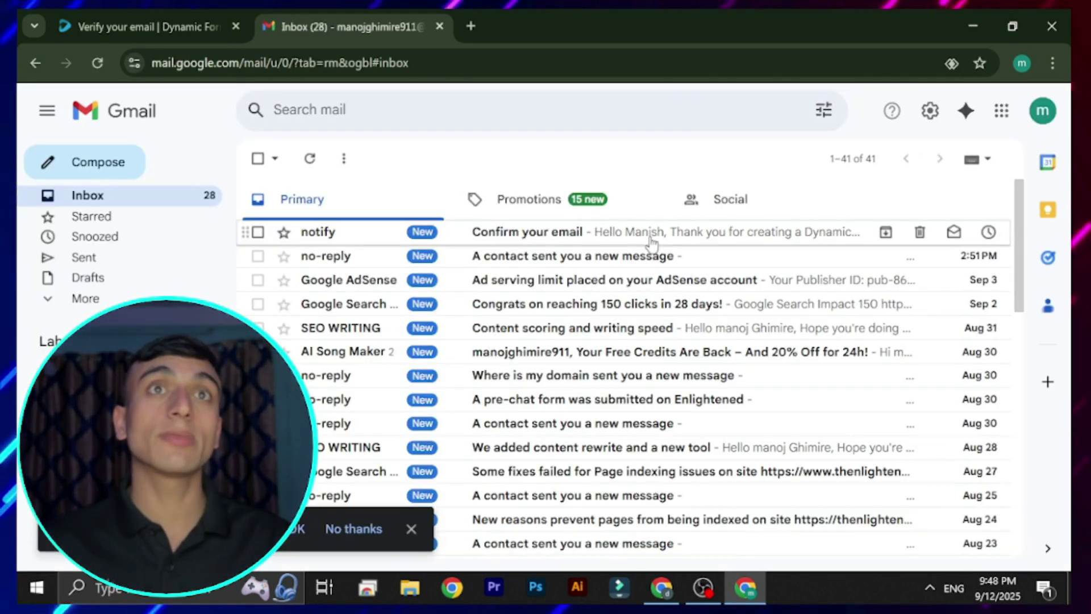
left_click(653, 233)
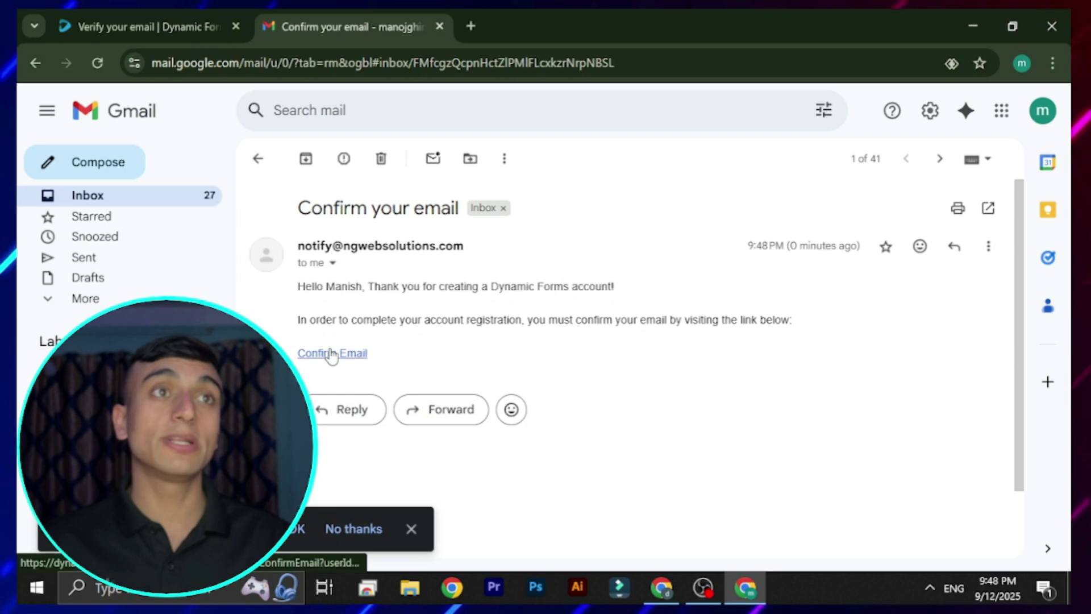
left_click(332, 353)
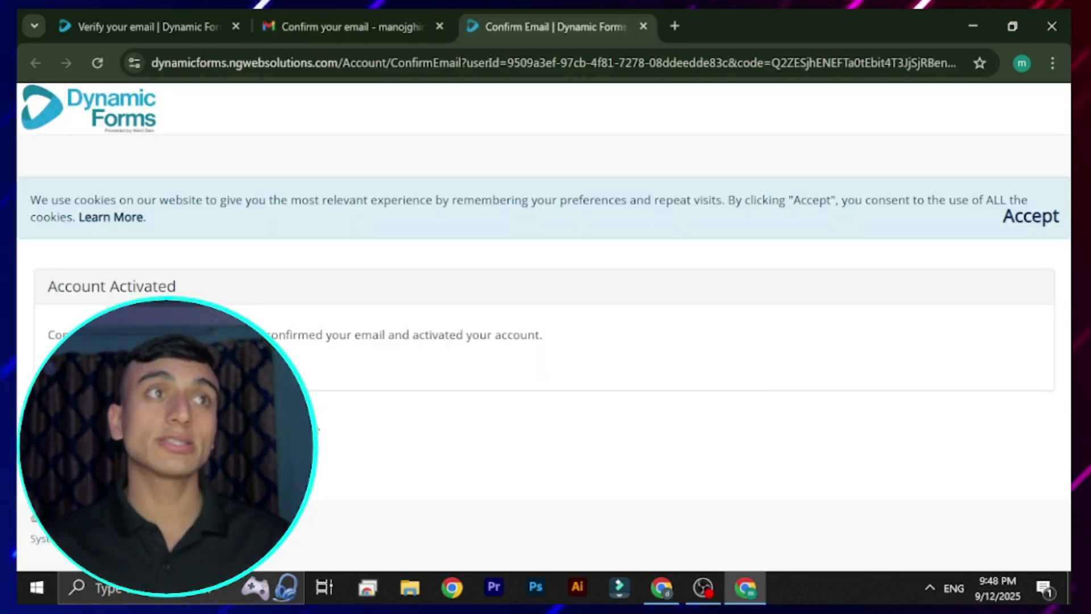
left_click_drag(267, 334, 512, 327)
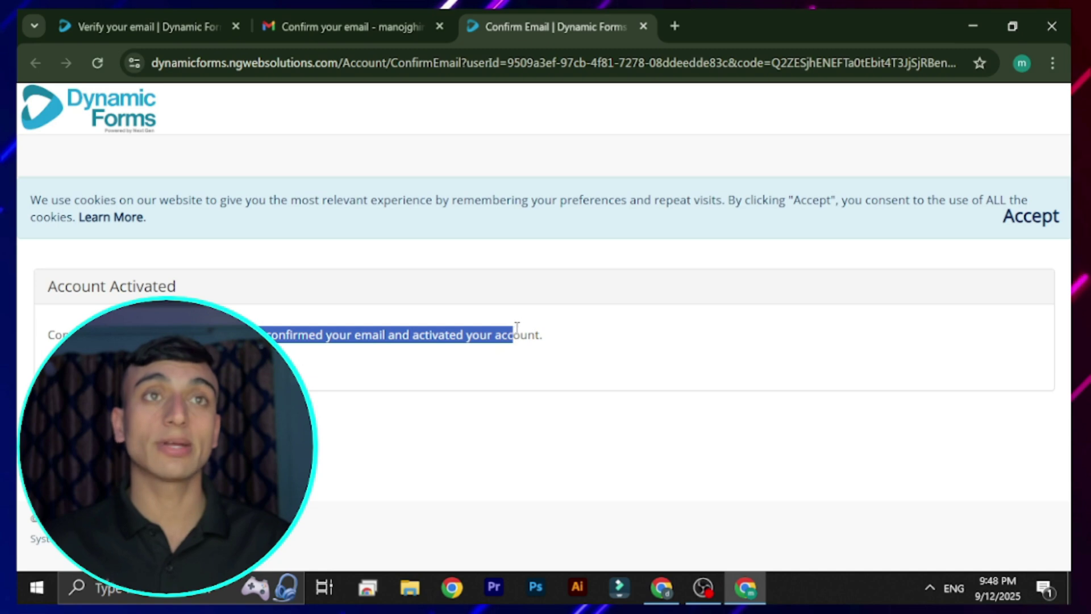
left_click(621, 331)
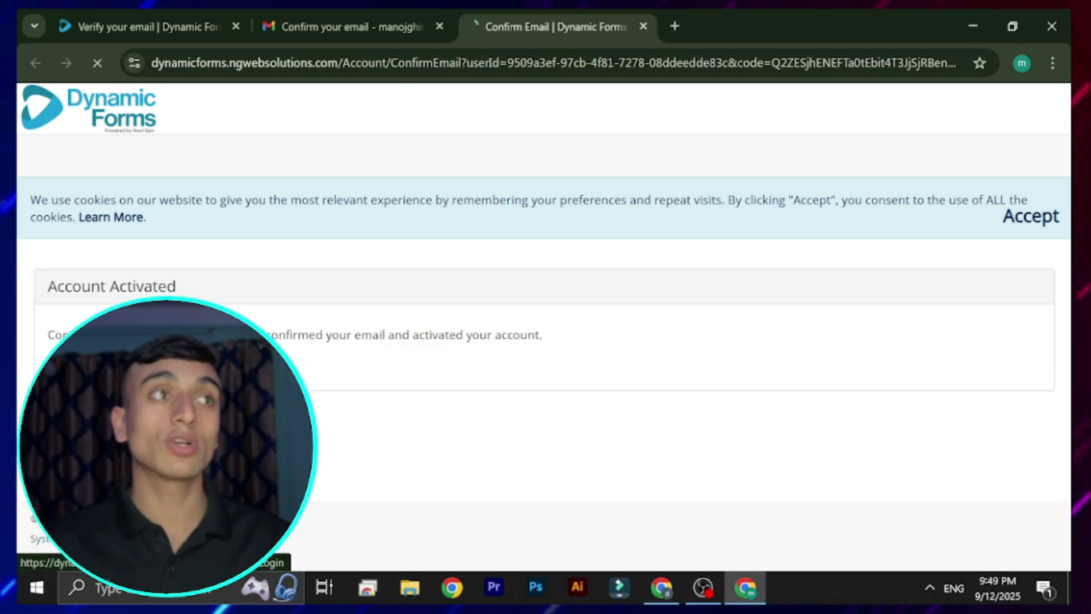
left_click(74, 364)
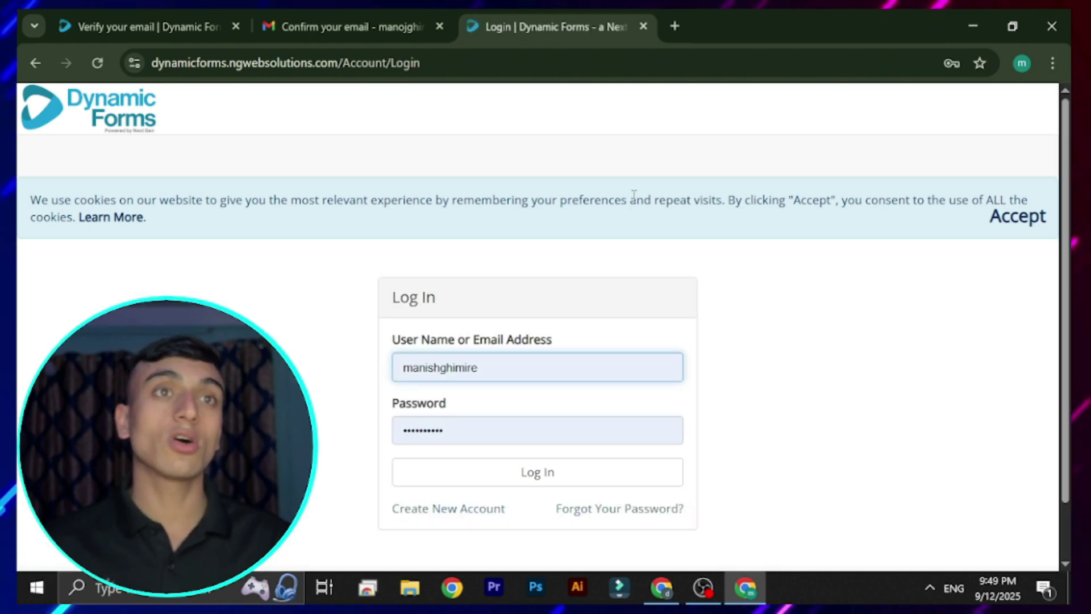
- Log in to Dynamic Forms with the saved credentials and review the Apply For Admission name fields
scroll(634, 194, "down", 1)
left_click(538, 416)
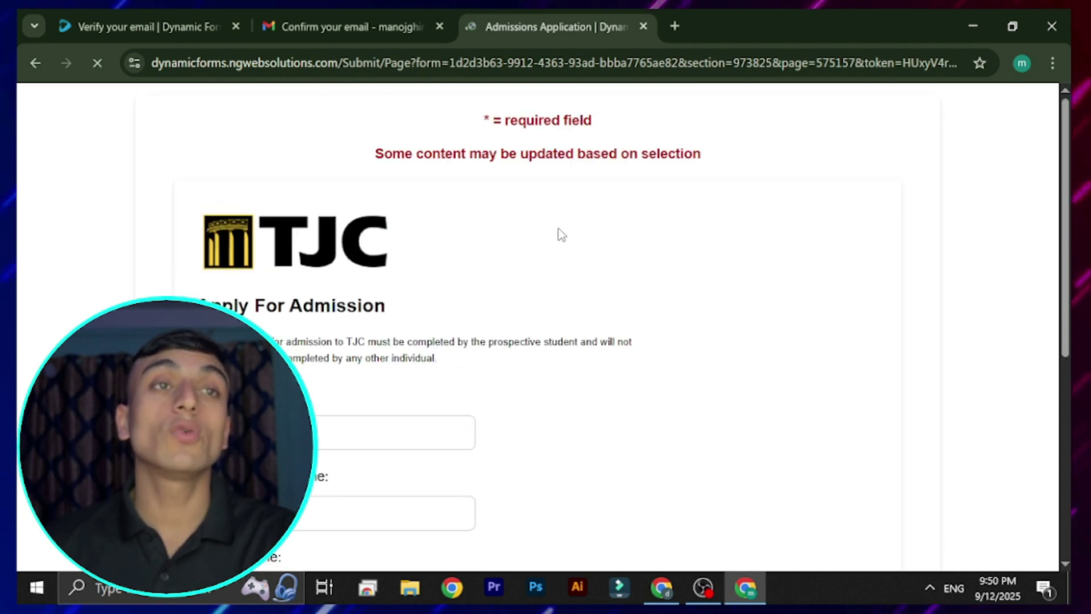
scroll(398, 376, "down", 2)
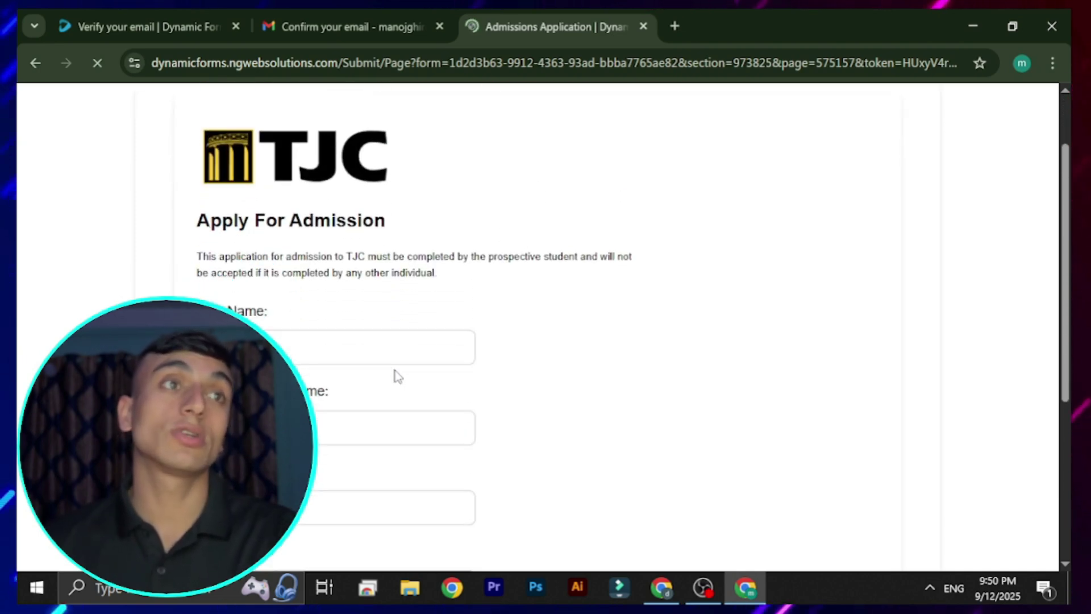
scroll(390, 267, "down", 3)
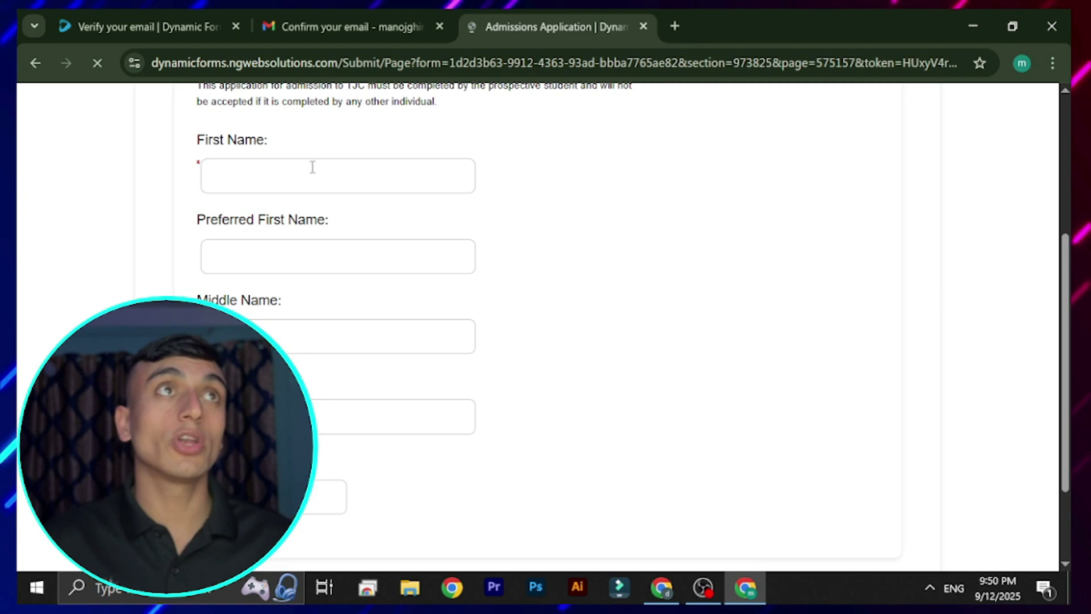
scroll(326, 210, "down", 2)
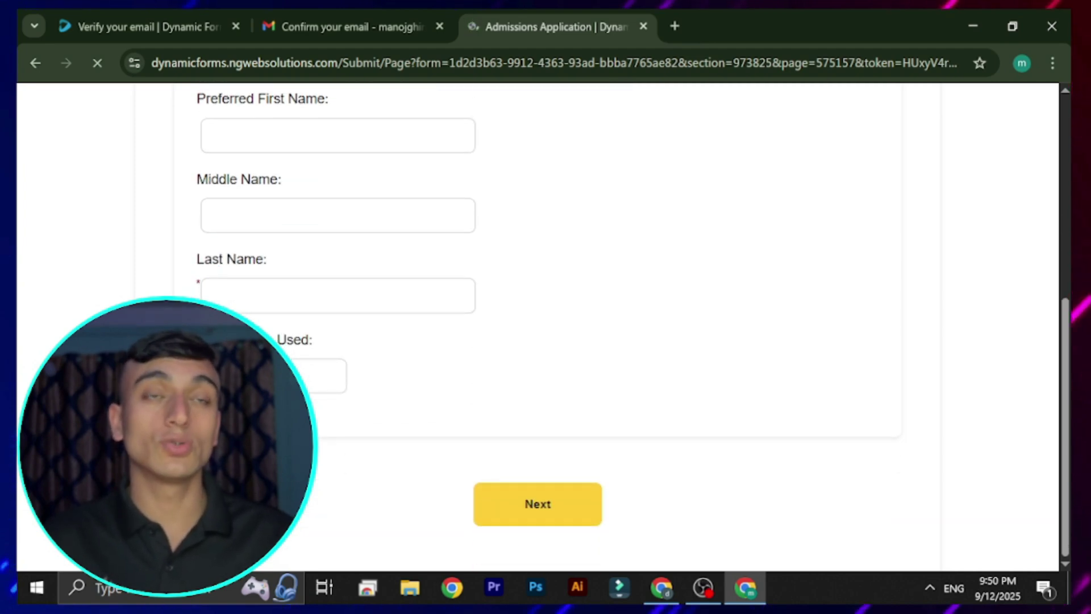
scroll(290, 350, "up", 2)
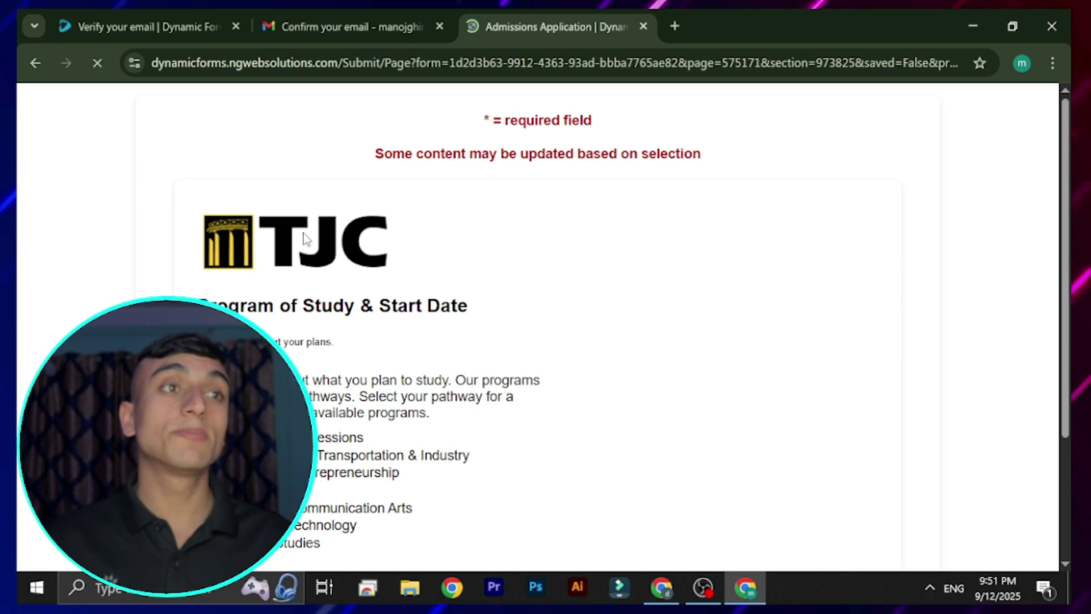
- Choose Science & Technology, Computer Science & Information Technology, and the Computer Science, AS degree plan
scroll(592, 491, "down", 3)
left_click_drag(280, 353, 373, 360)
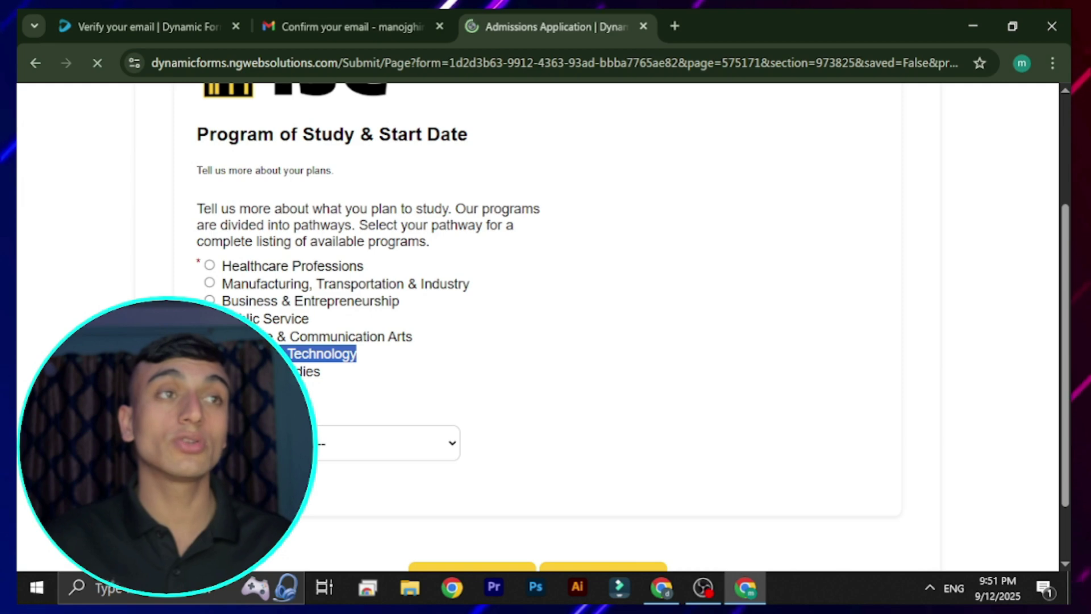
left_click(317, 449)
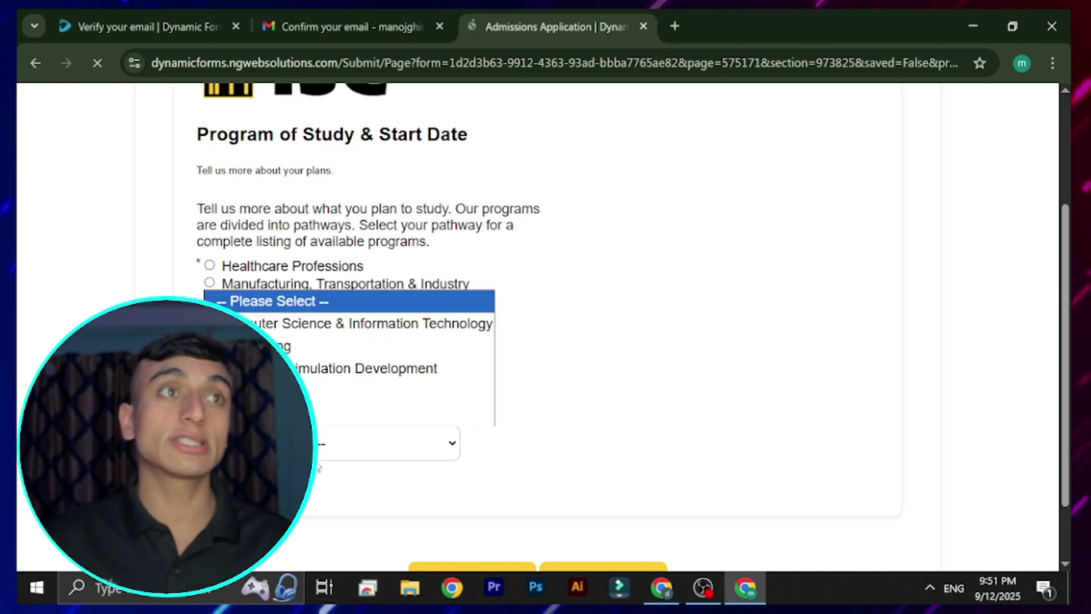
left_click(317, 336)
scroll(511, 334, "down", 1)
scroll(550, 335, "down", 2)
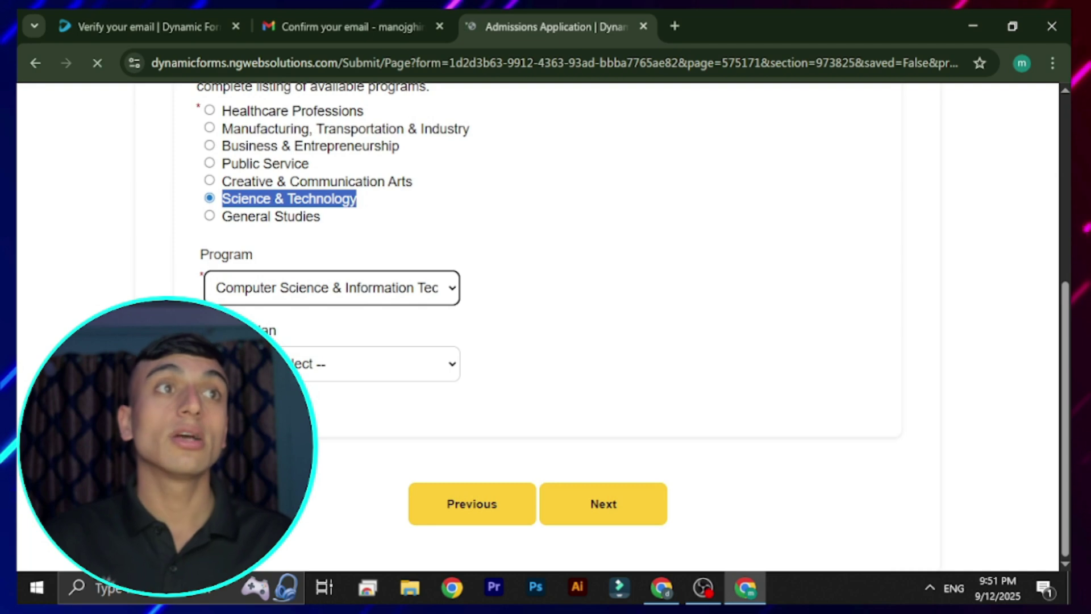
left_click(362, 373)
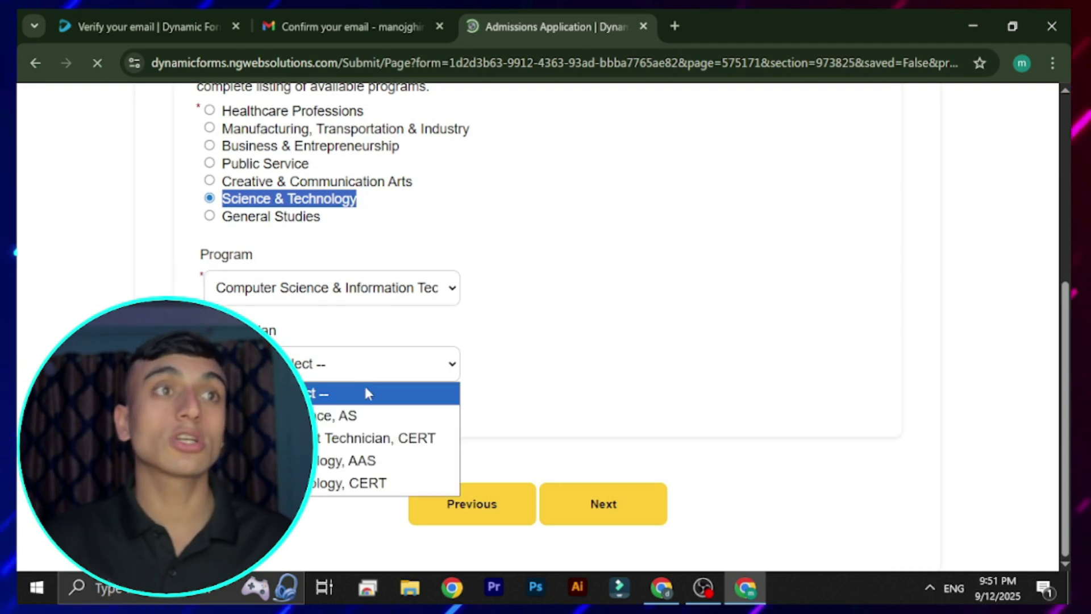
left_click(375, 411)
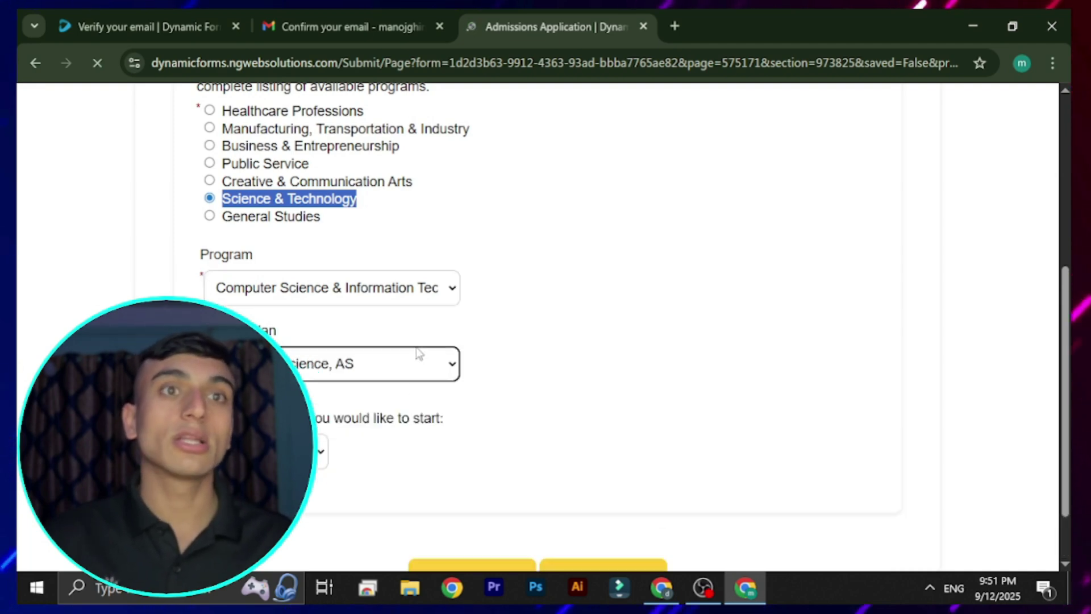
- Set the start date to December 2, 2025 and continue to the next page
scroll(379, 397, "down", 1)
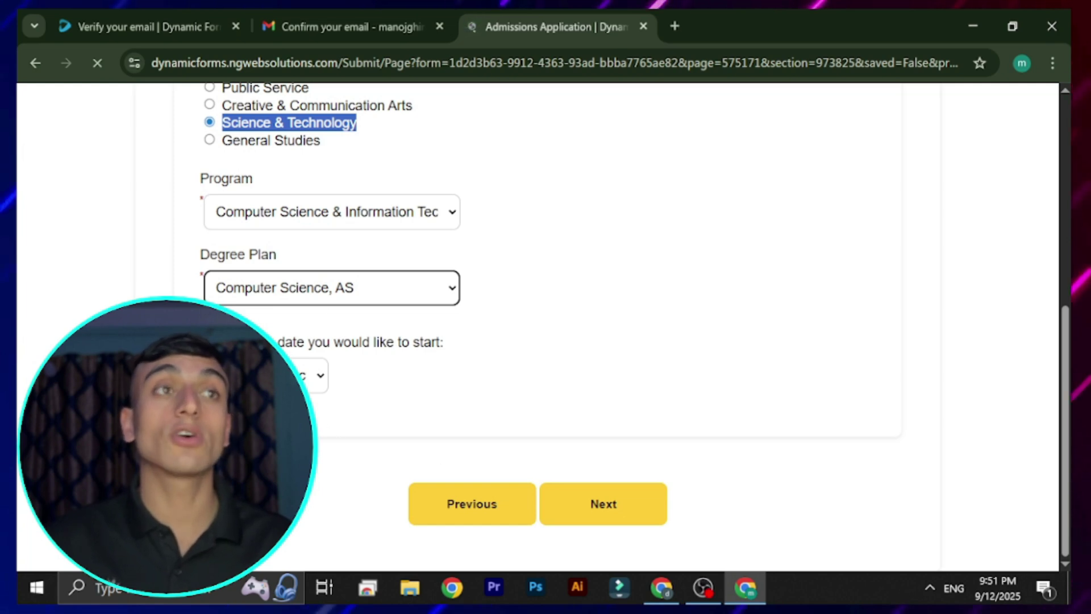
left_click(314, 375)
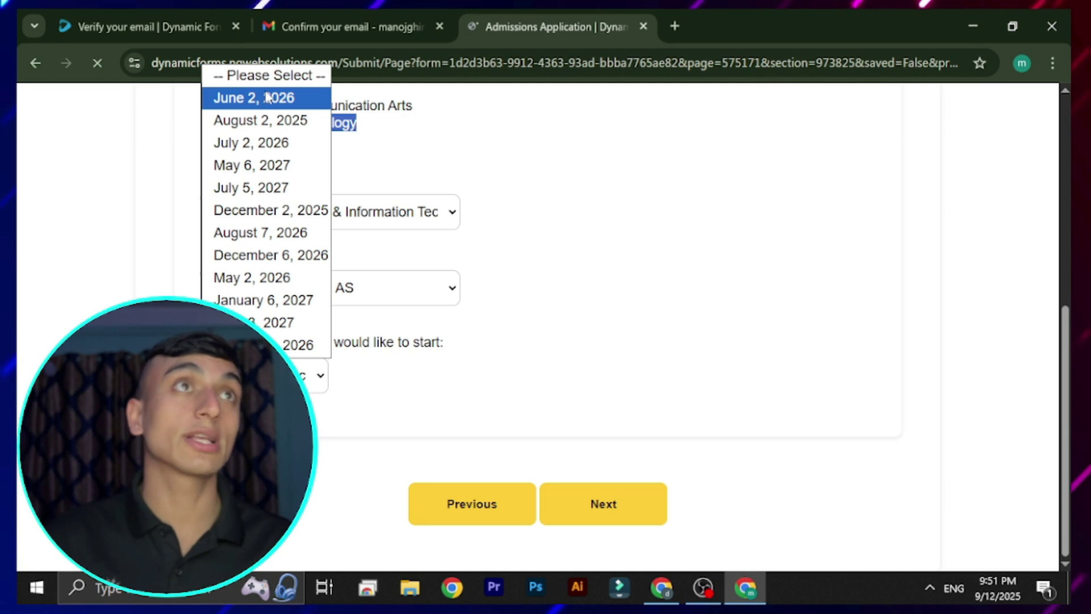
left_click(281, 212)
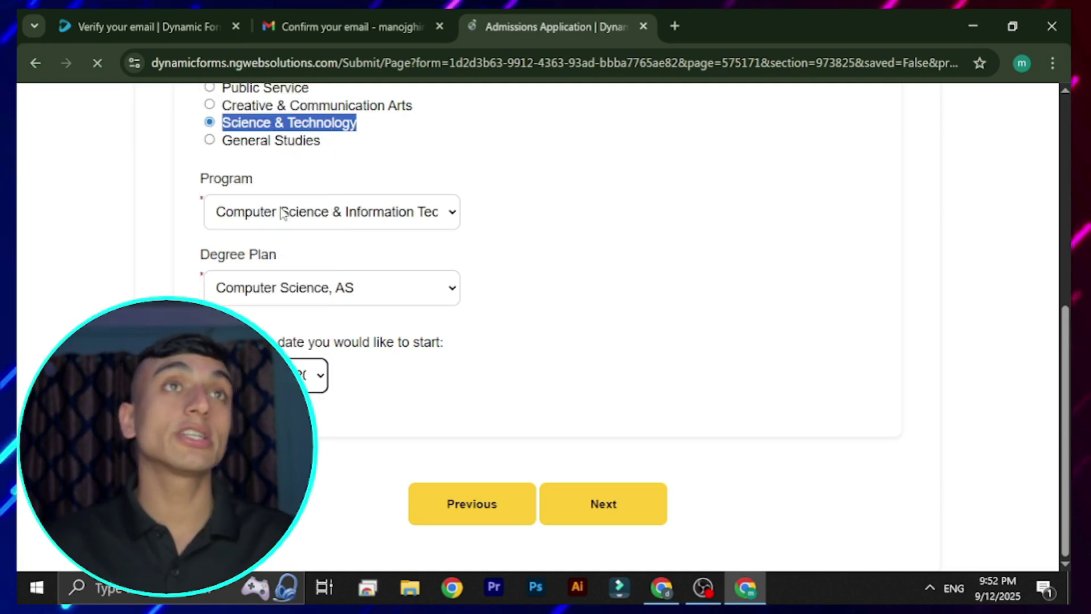
left_click(577, 504)
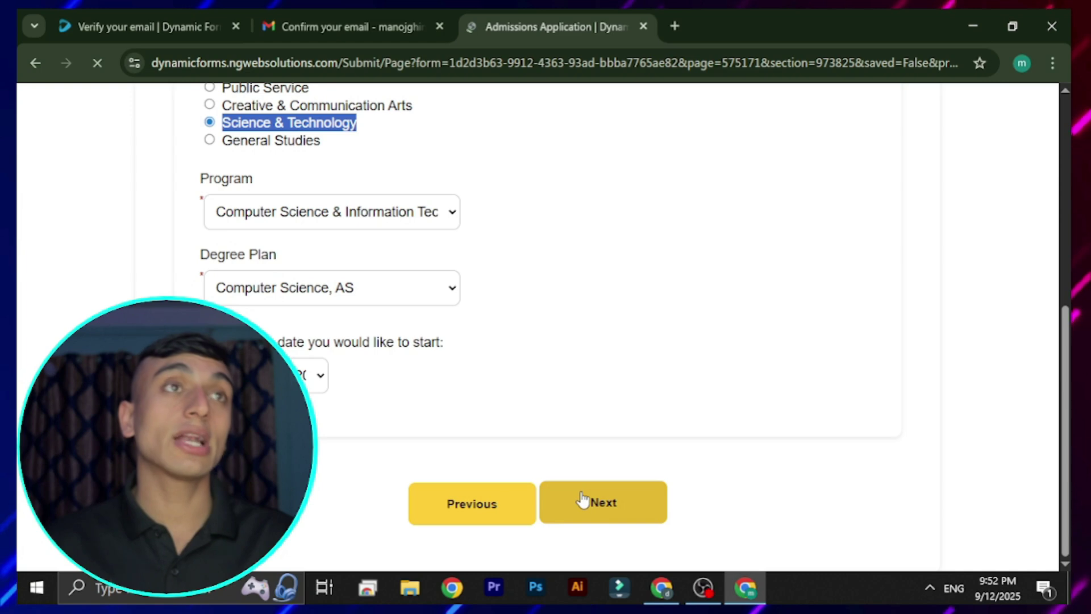
- Complete the address, phone and email fields with Yes to both address questions, then continue
scroll(490, 383, "down", 3)
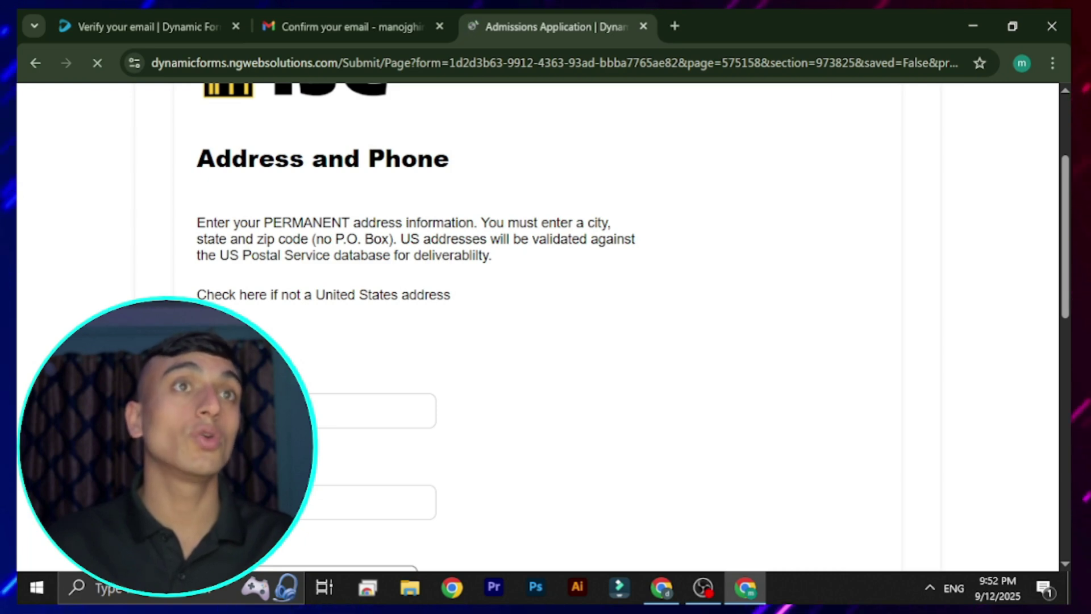
scroll(369, 382, "up", 3)
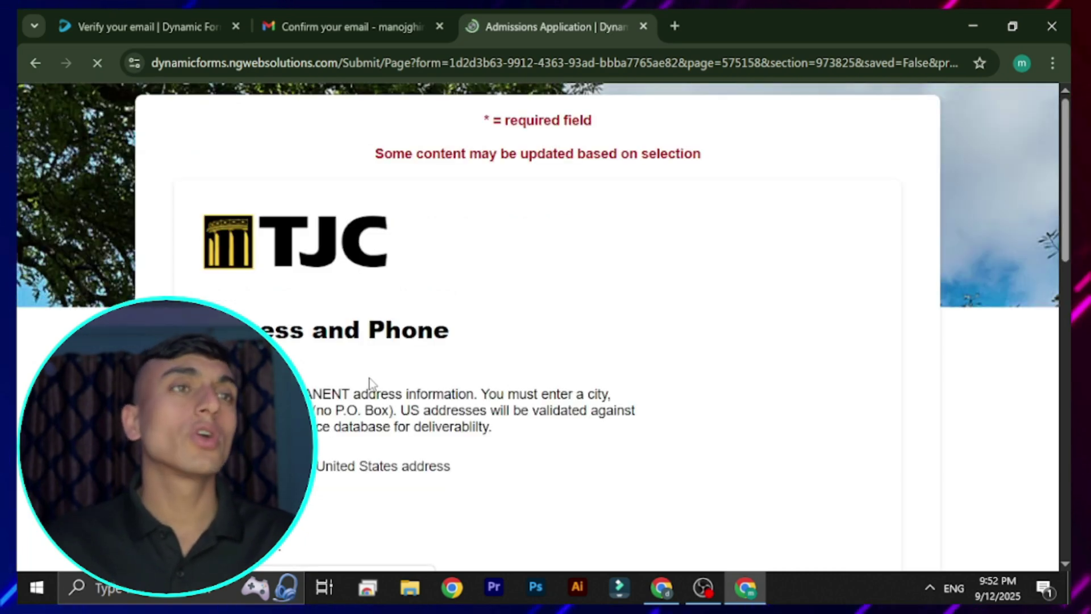
scroll(353, 319, "down", 3)
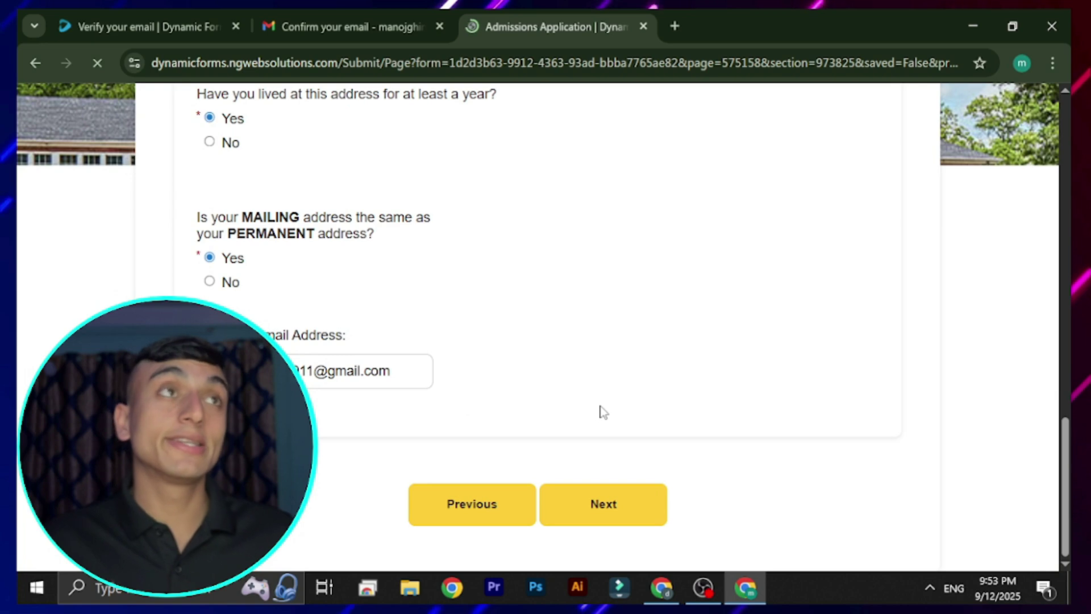
left_click(603, 502)
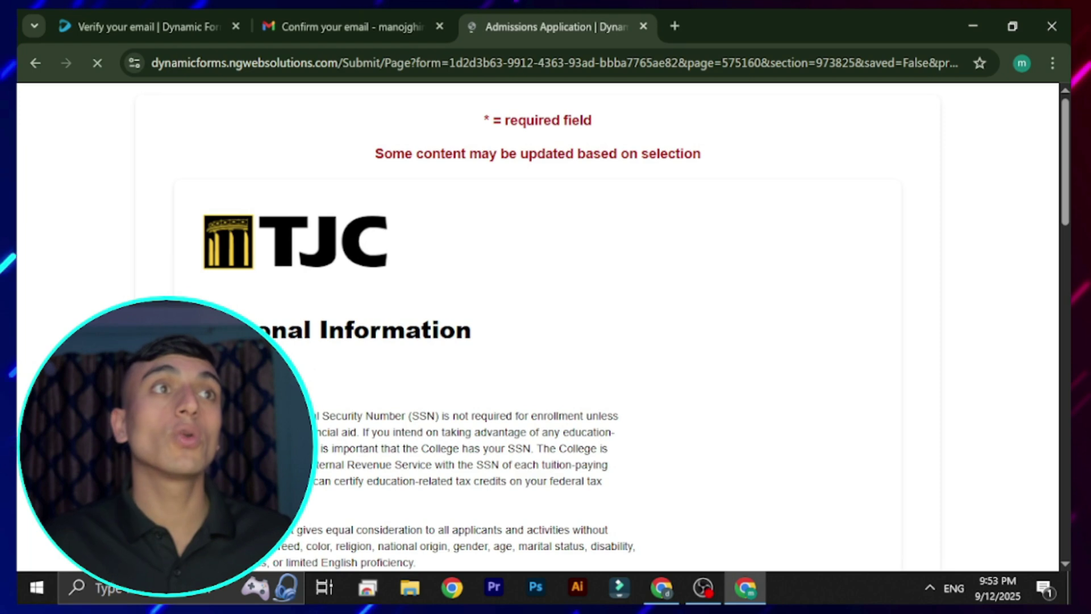
- Complete Personal Information with International as ethnicity and continue to Emergency Contact
triple_click(537, 333)
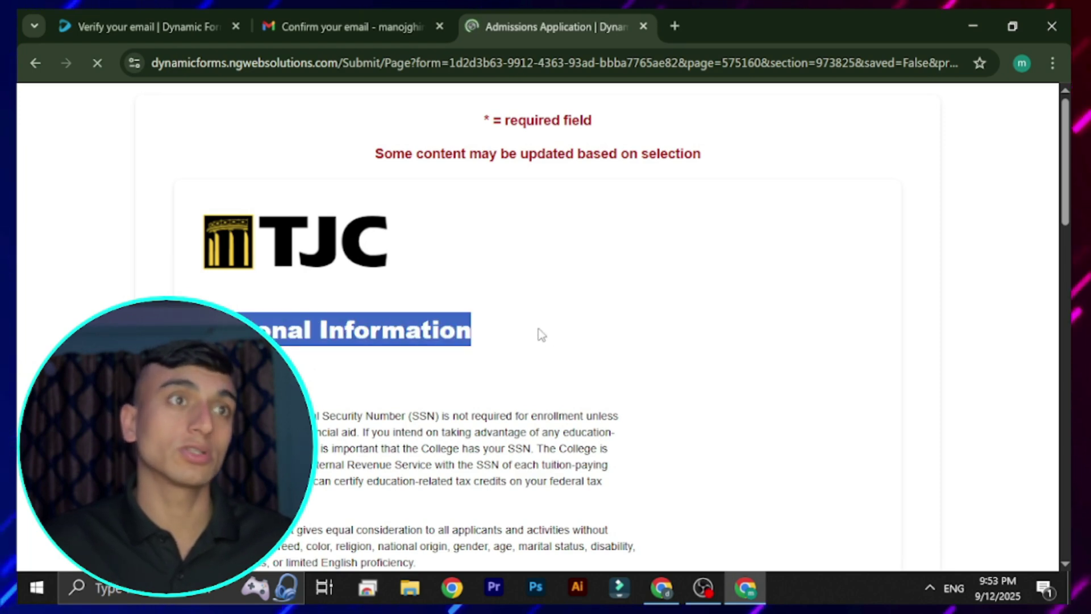
scroll(540, 334, "down", 1)
scroll(541, 334, "down", 3)
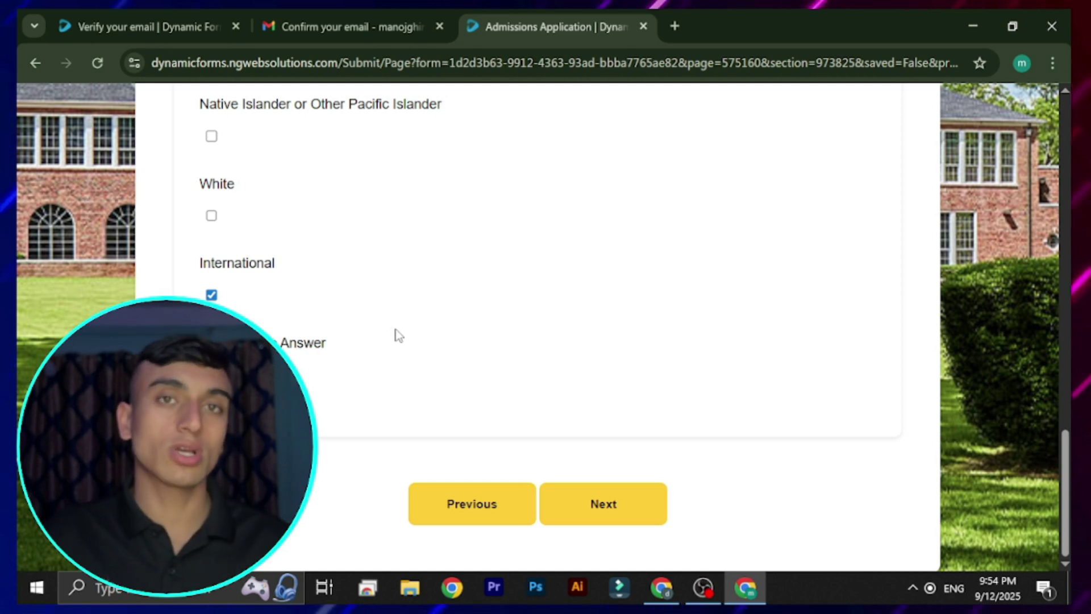
left_click(635, 507)
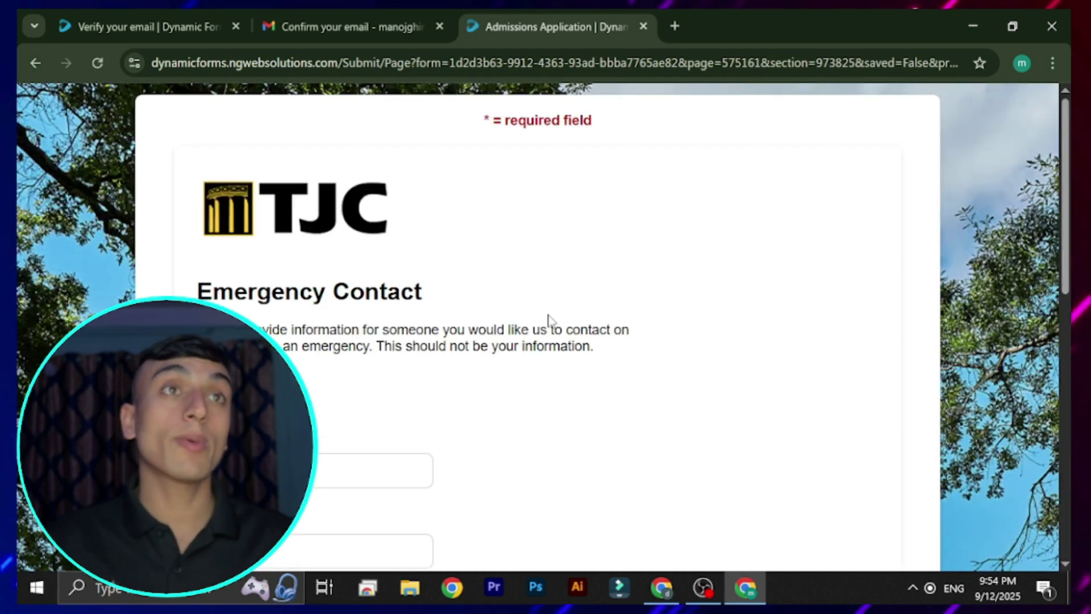
- Check the emergency contact's City, State and Zip Code, then continue to School Information
scroll(548, 321, "down", 3)
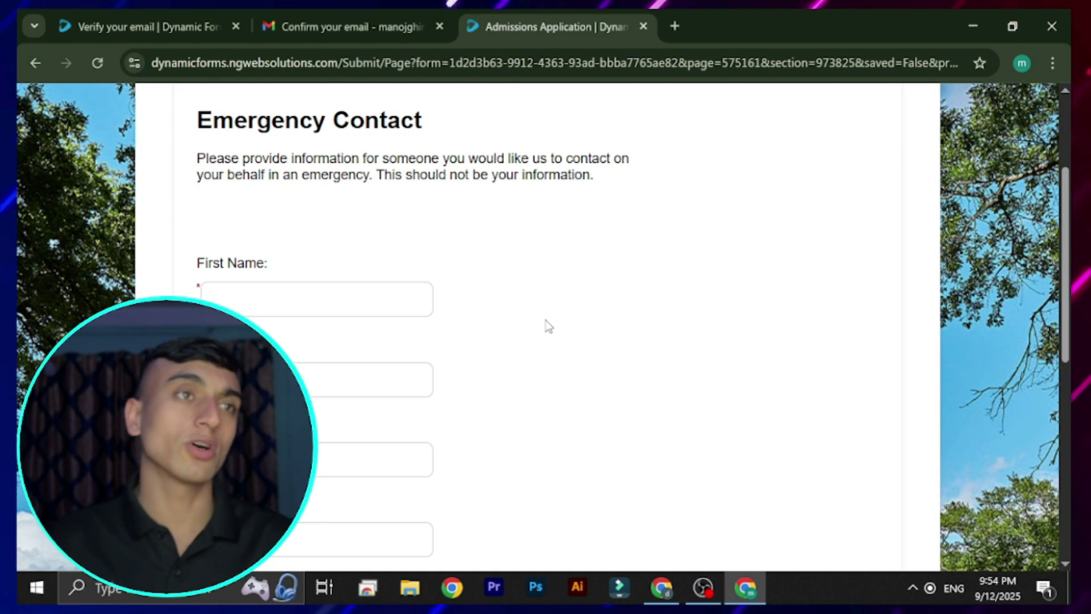
scroll(549, 327, "down", 4)
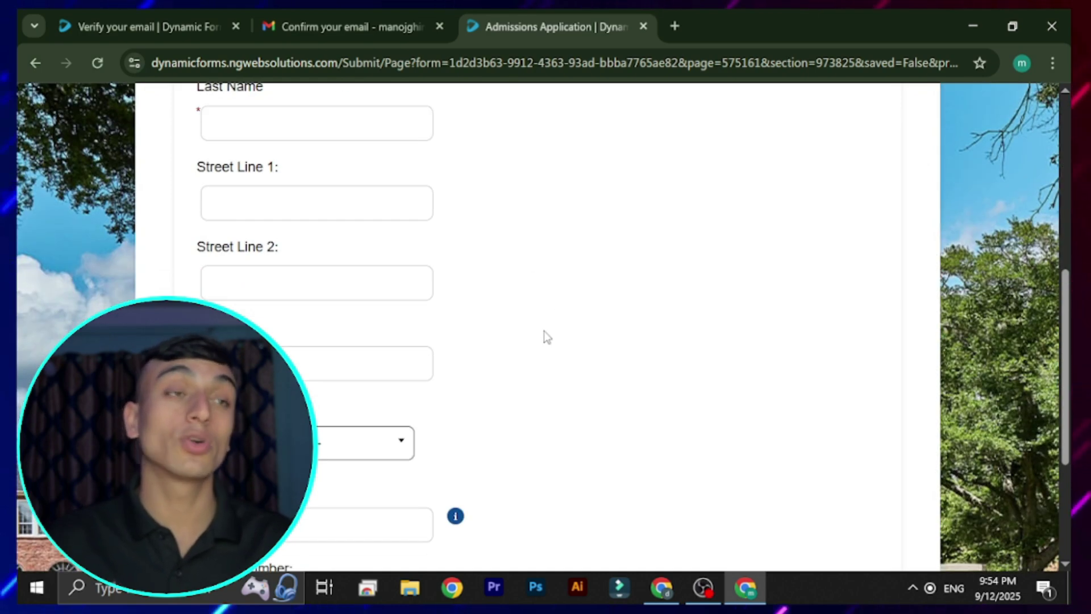
scroll(409, 324, "down", 2)
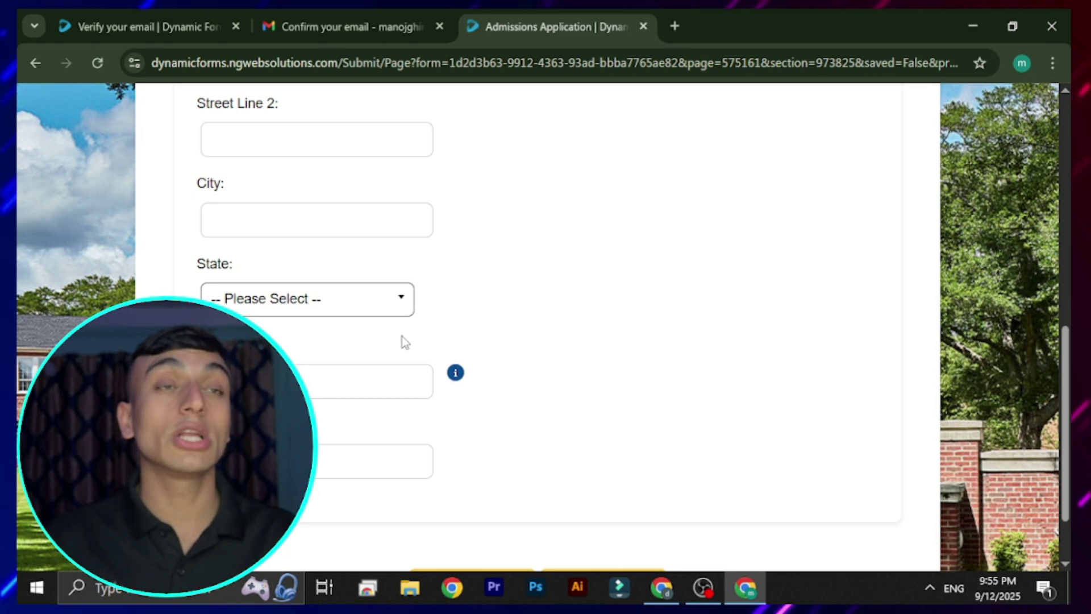
scroll(409, 322, "up", 6)
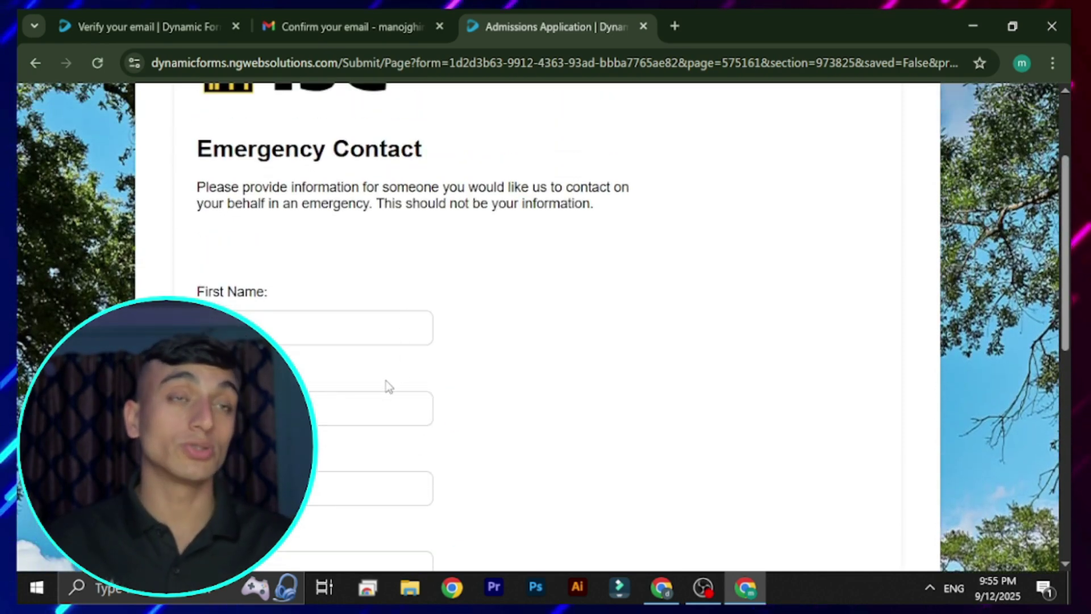
scroll(511, 398, "down", 6)
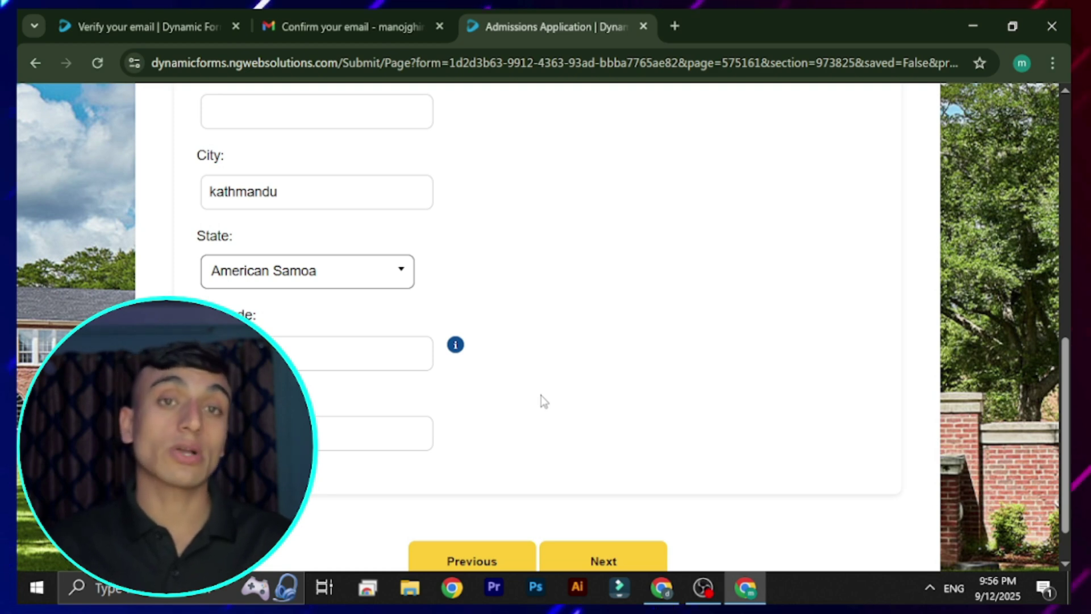
scroll(538, 415, "down", 1)
left_click(623, 518)
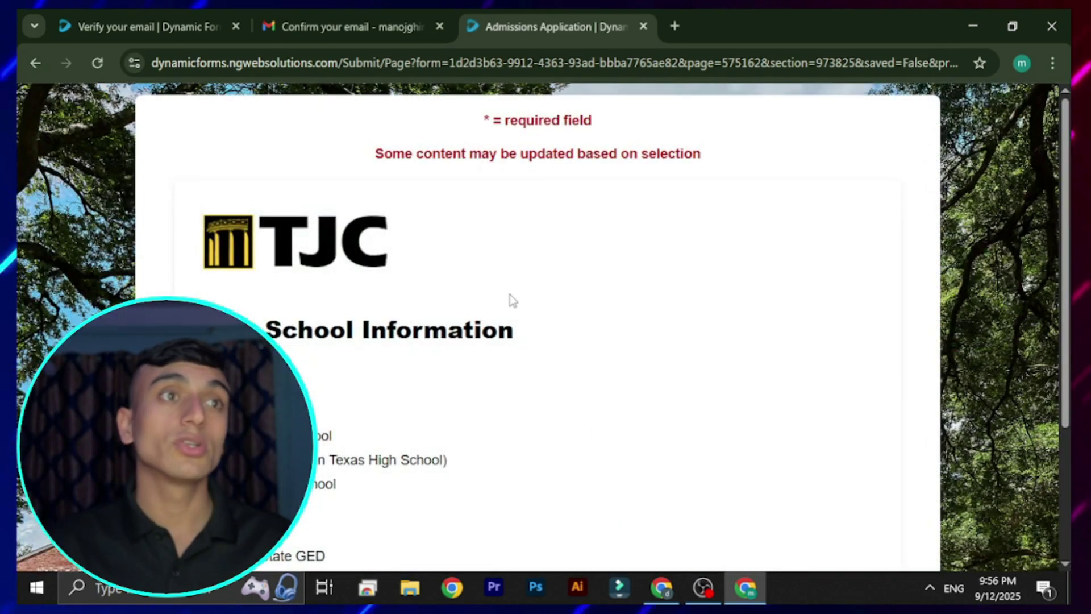
- Select Foreign High School, answer Yes to both attendance questions, and continue
scroll(489, 296, "down", 3)
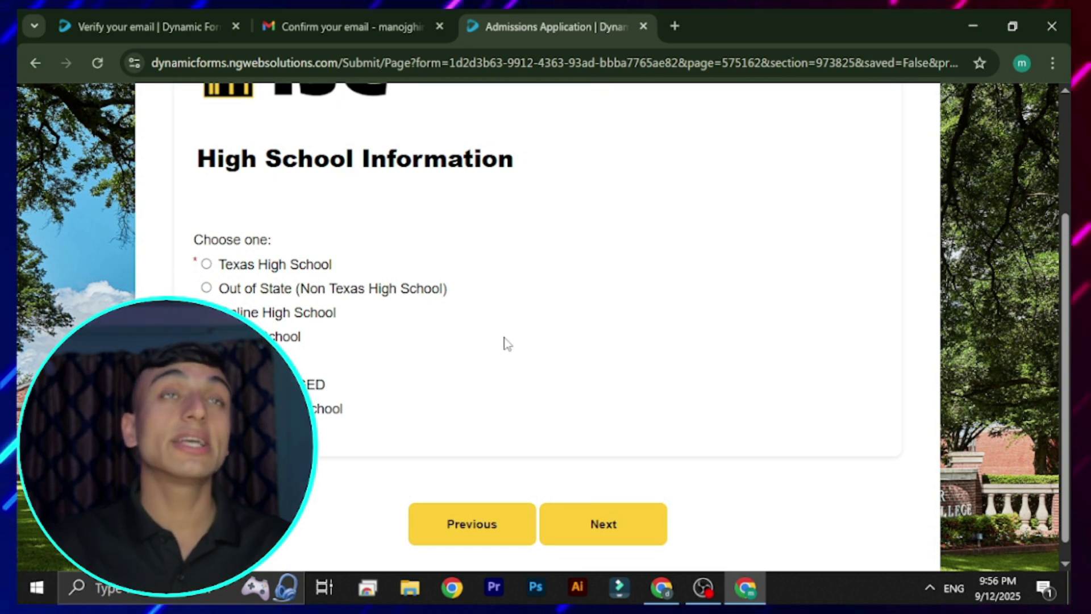
left_click(321, 421)
scroll(389, 318, "down", 4)
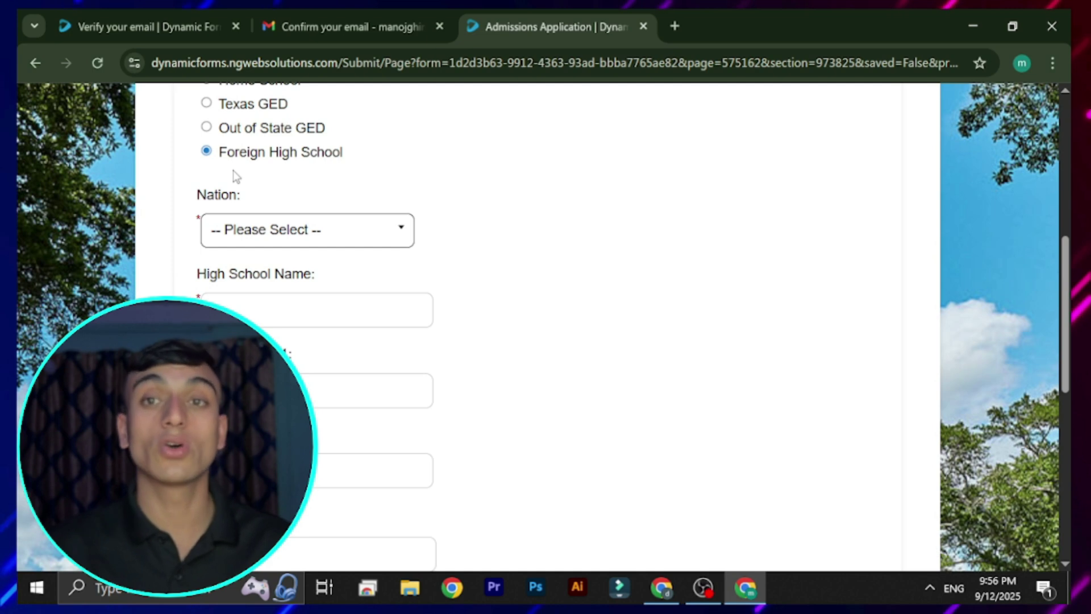
scroll(571, 335, "down", 8)
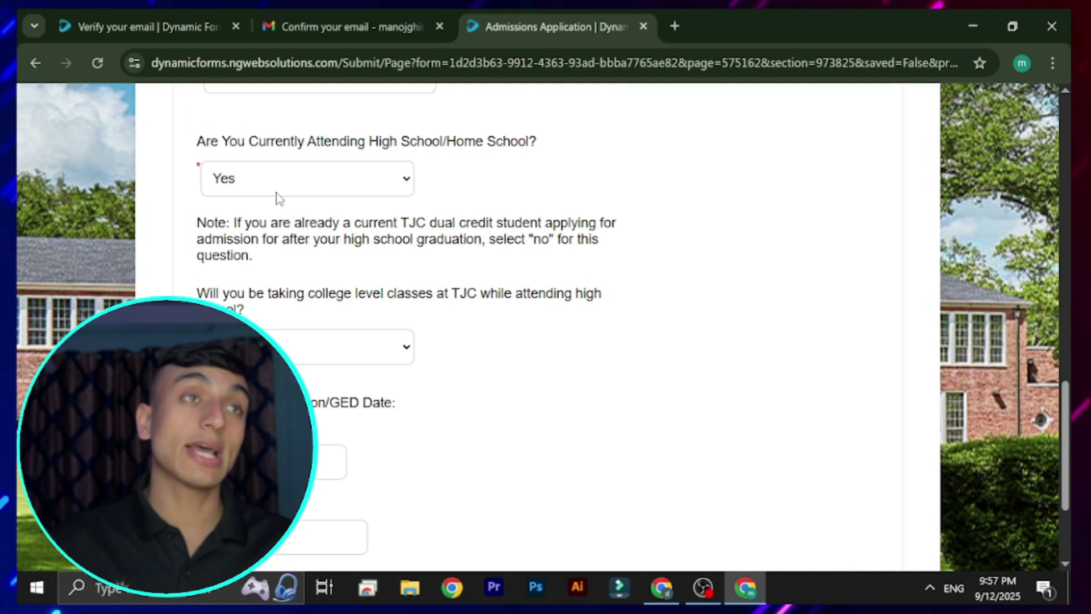
scroll(284, 329, "down", 2)
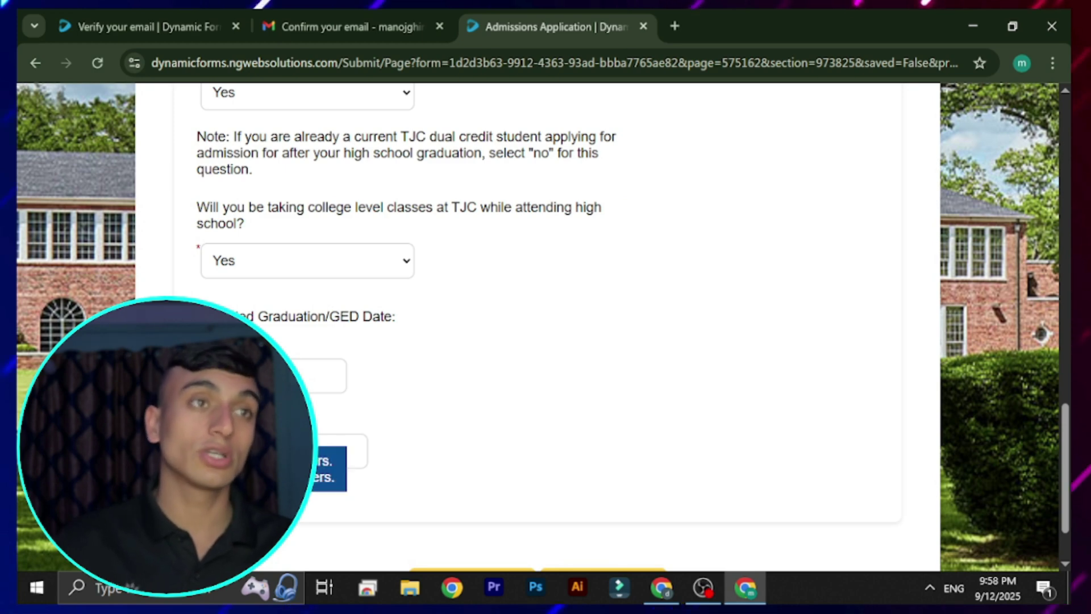
scroll(482, 414, "down", 2)
left_click(616, 517)
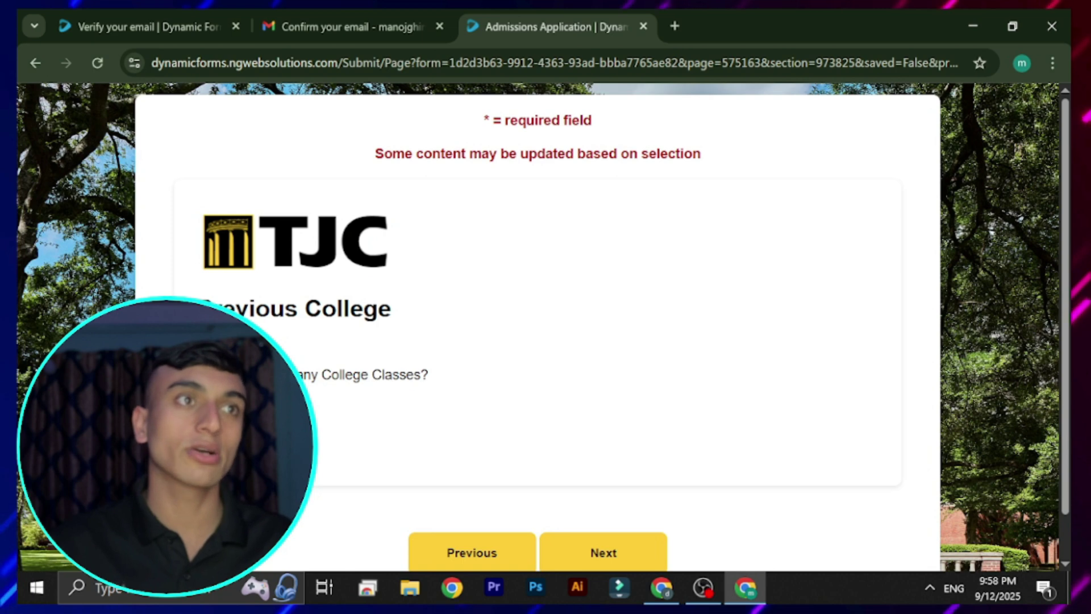
- Skip the Previous College question and advance to Additional Information
scroll(641, 404, "down", 1)
left_click(606, 502)
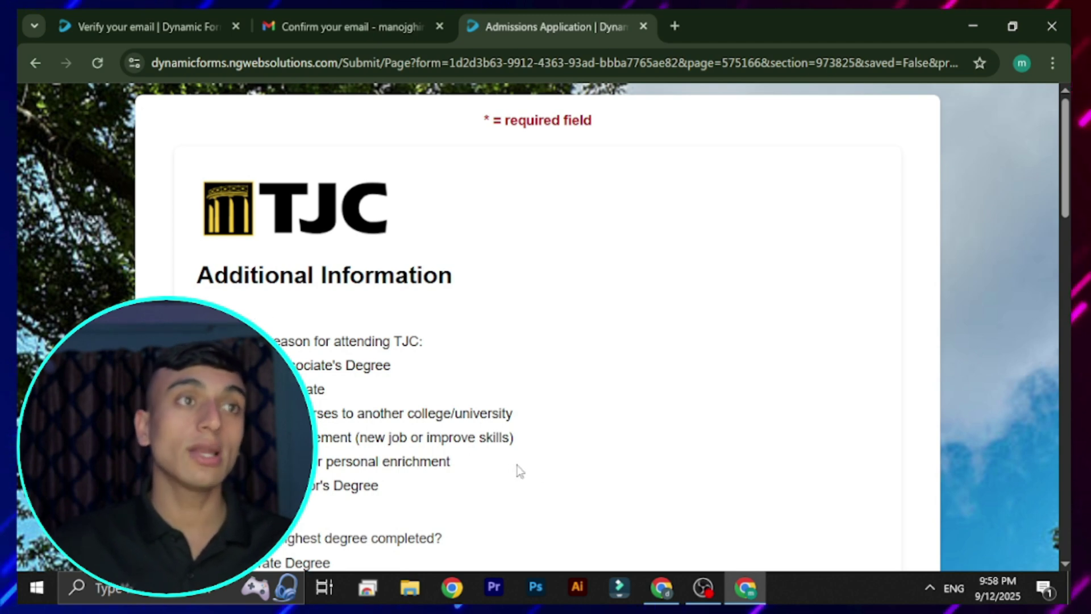
- Answer self-improvement, High School Degree, No for housing, aid and scholarships, and English at home
scroll(524, 319, "down", 4)
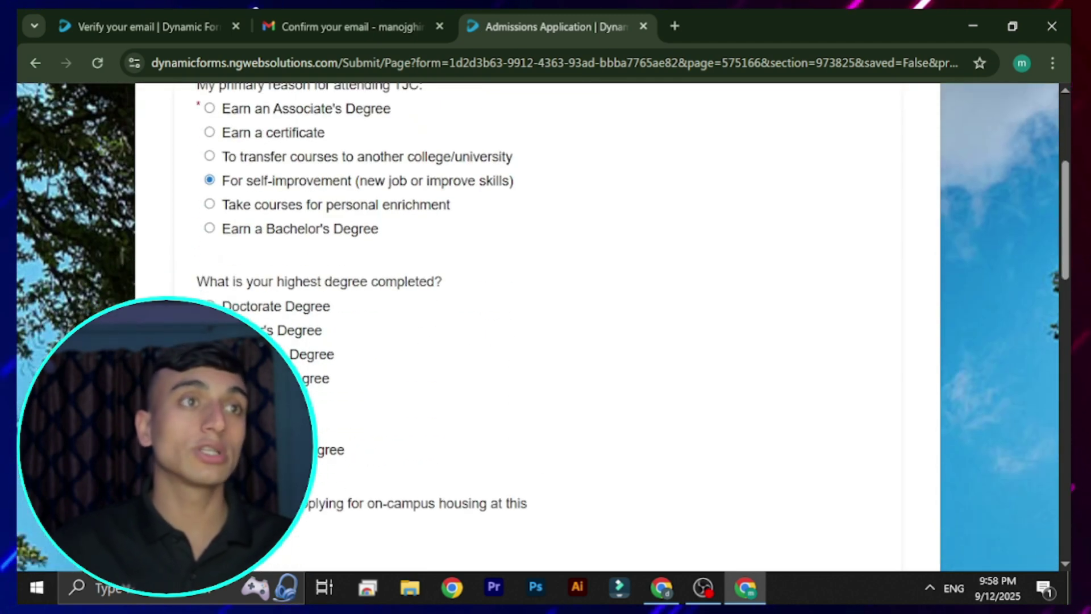
scroll(361, 219, "down", 4)
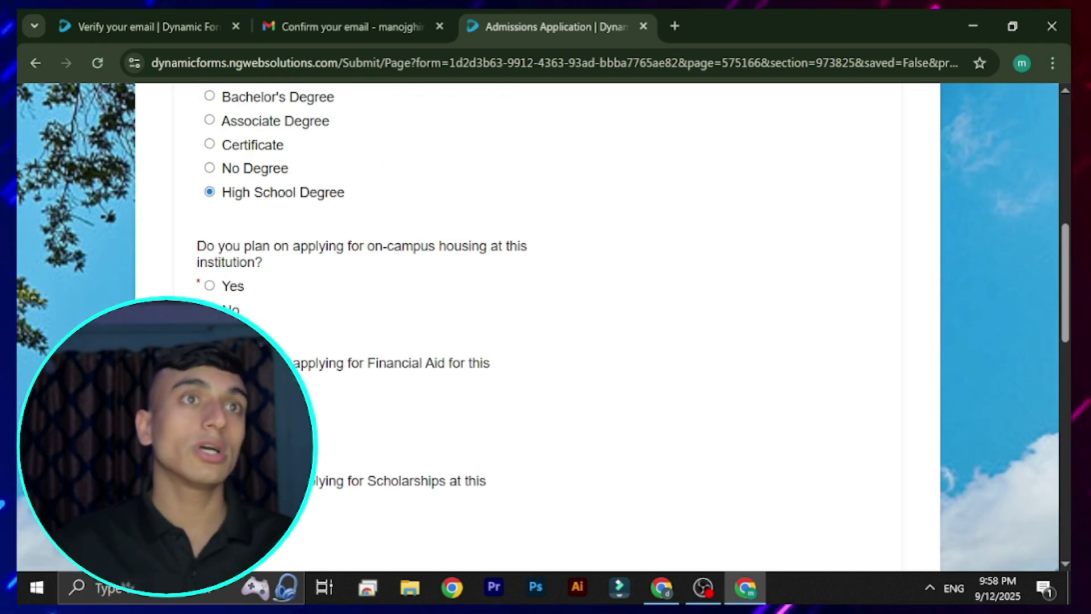
scroll(295, 322, "down", 3)
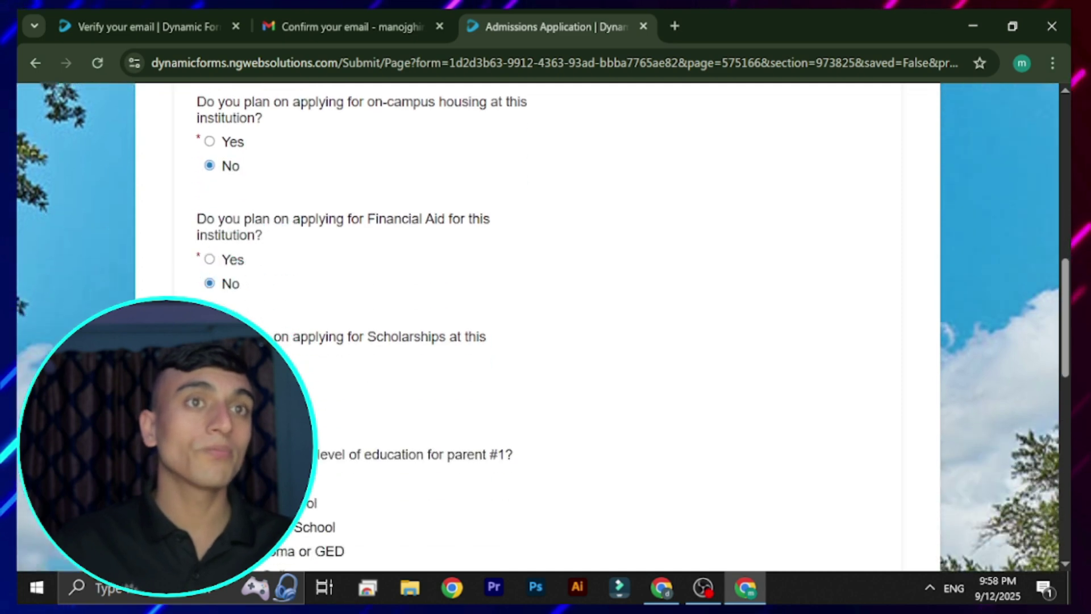
scroll(296, 323, "down", 1)
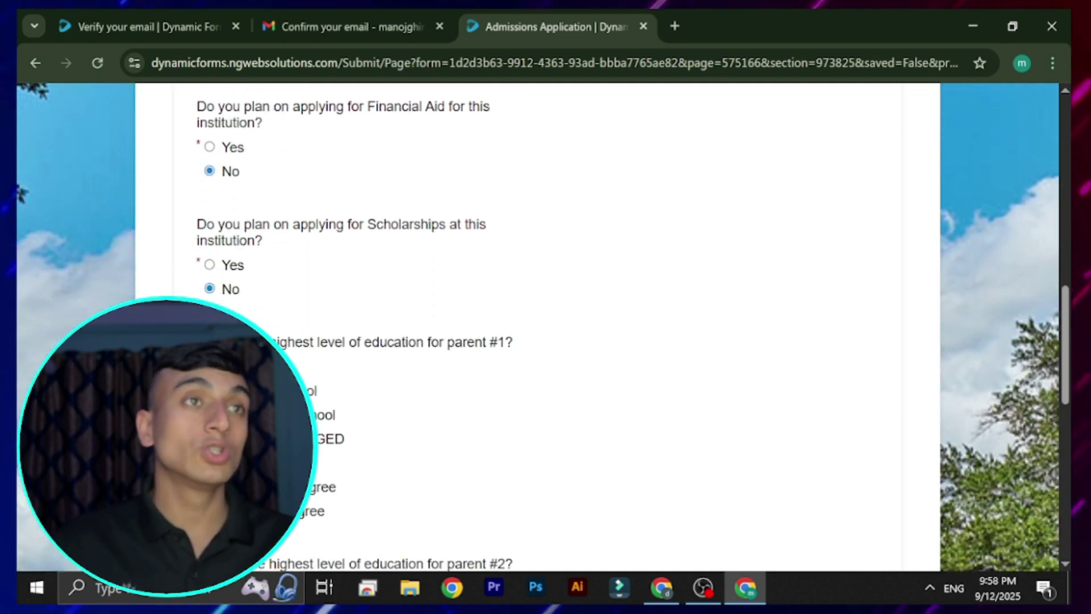
scroll(264, 309, "down", 3)
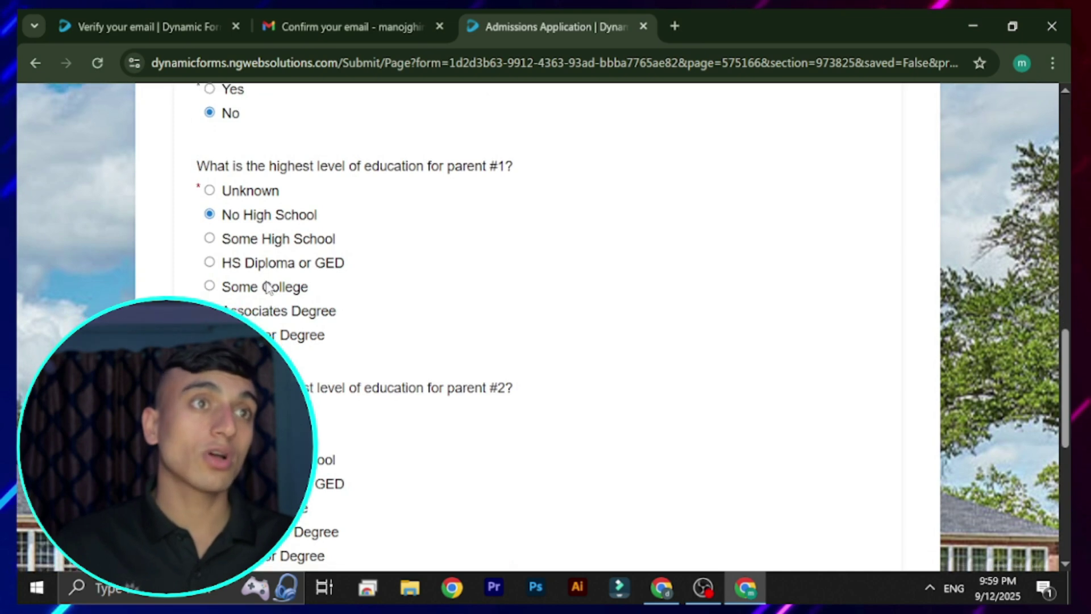
scroll(266, 307, "down", 2)
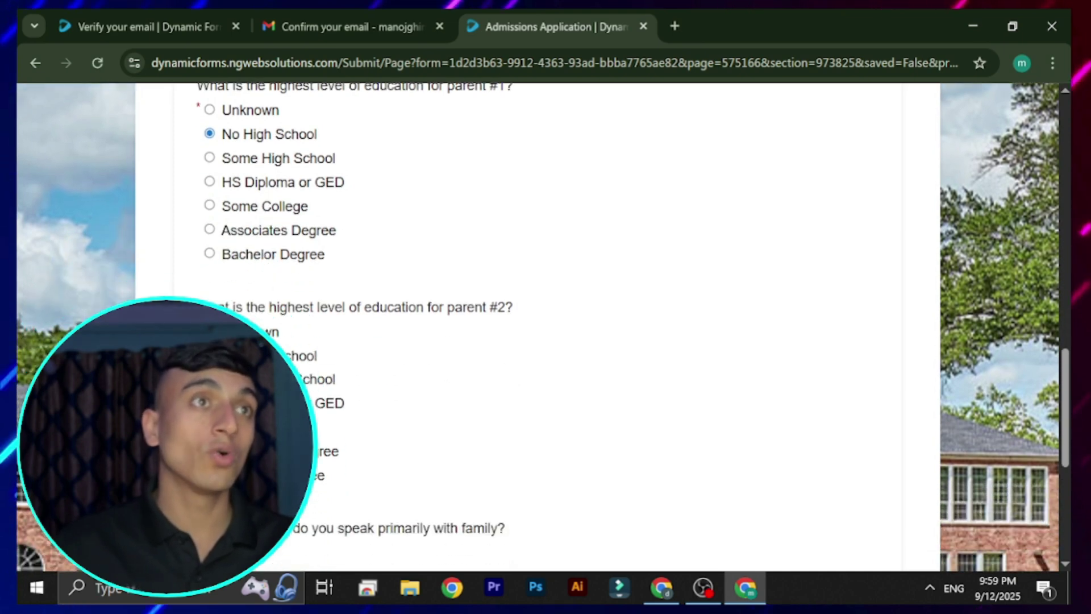
scroll(405, 276, "down", 5)
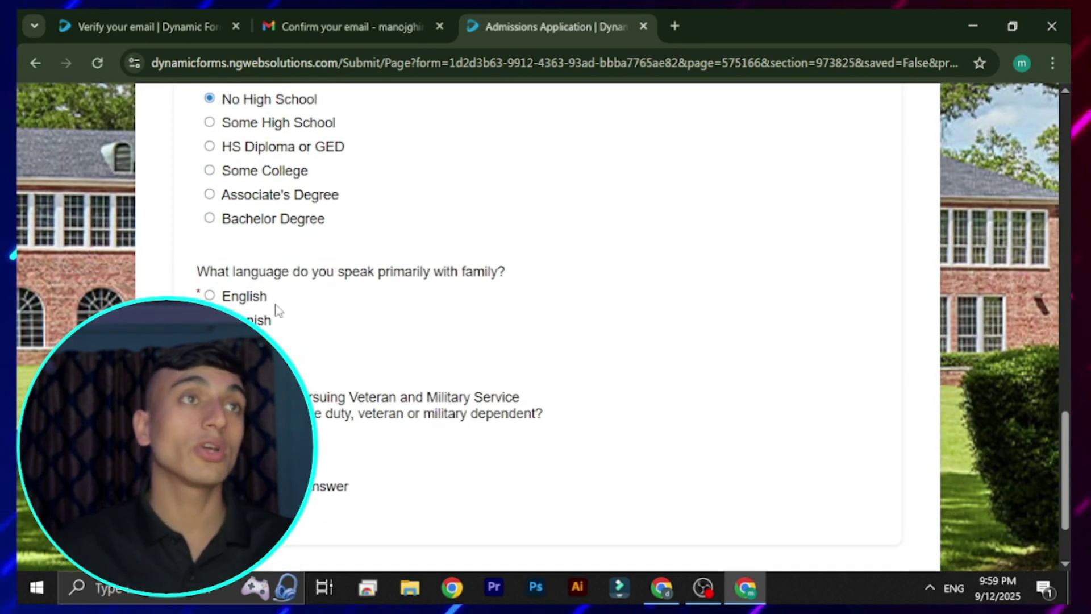
left_click(257, 301)
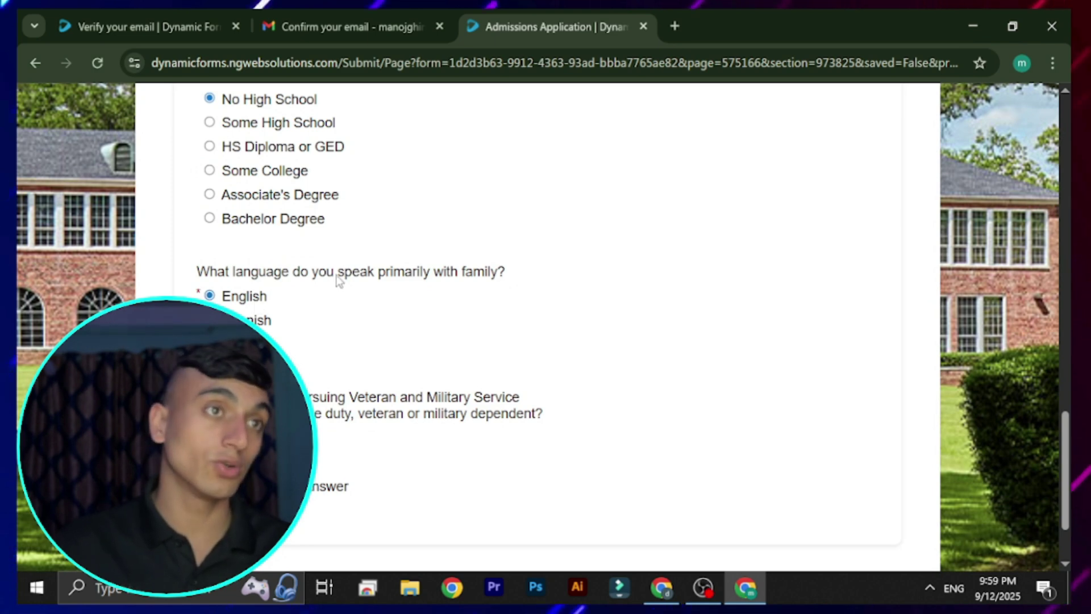
scroll(341, 276, "down", 2)
left_click(574, 511)
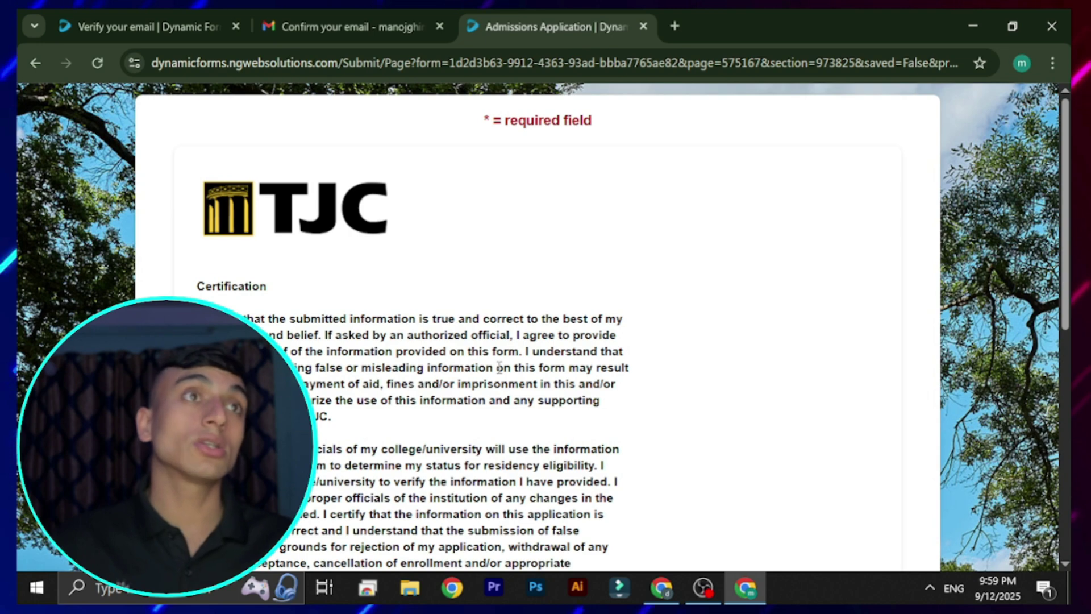
- Sign the certification with your name, pass the 'I'm not a robot' check, and submit the form
scroll(467, 294, "down", 6)
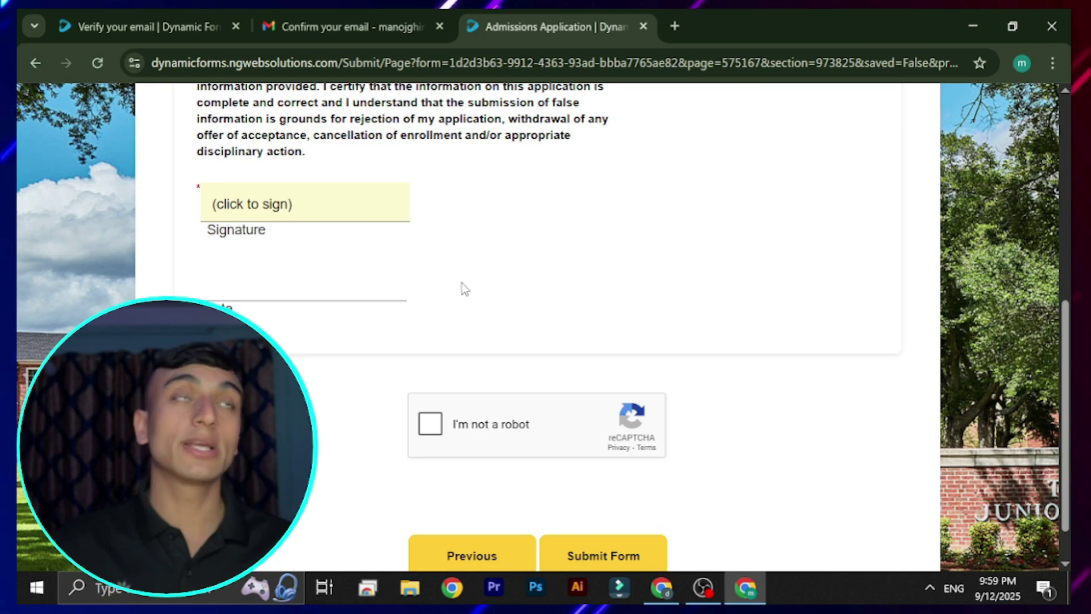
left_click(304, 204)
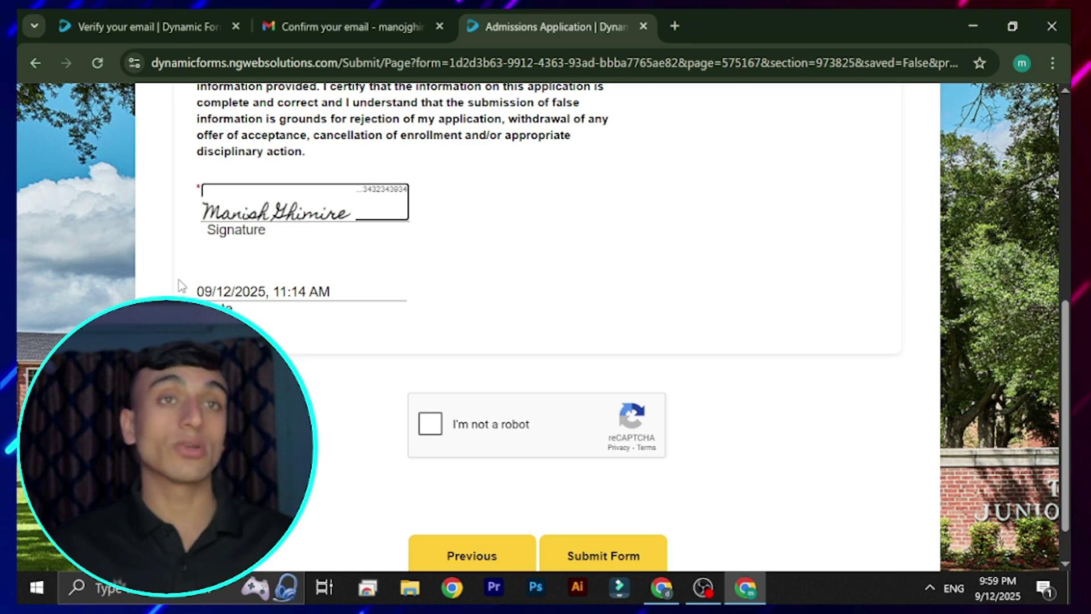
scroll(401, 354, "down", 1)
left_click(430, 372)
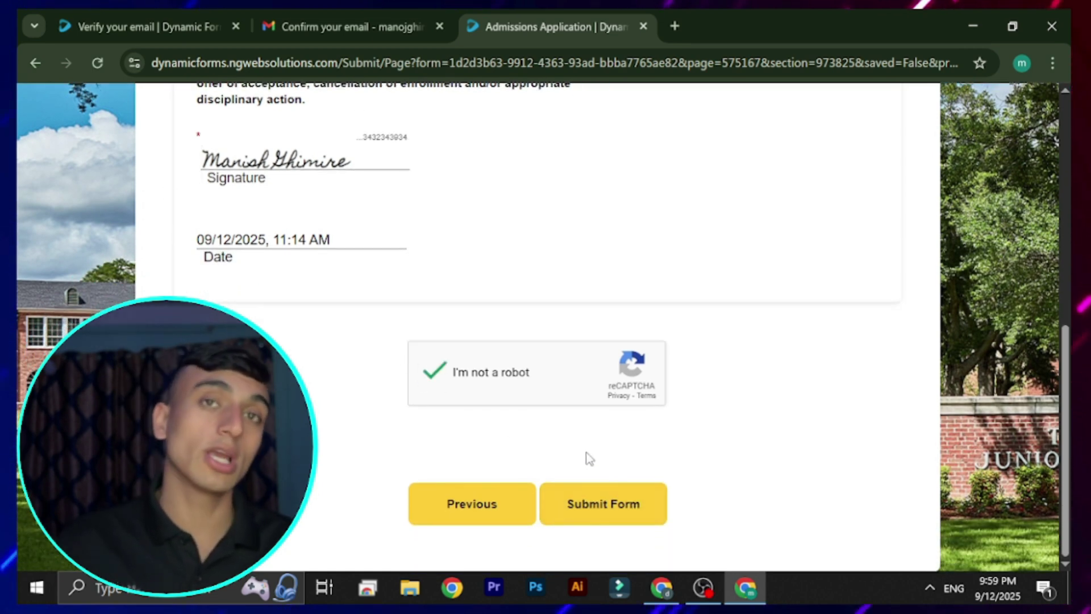
left_click(611, 516)
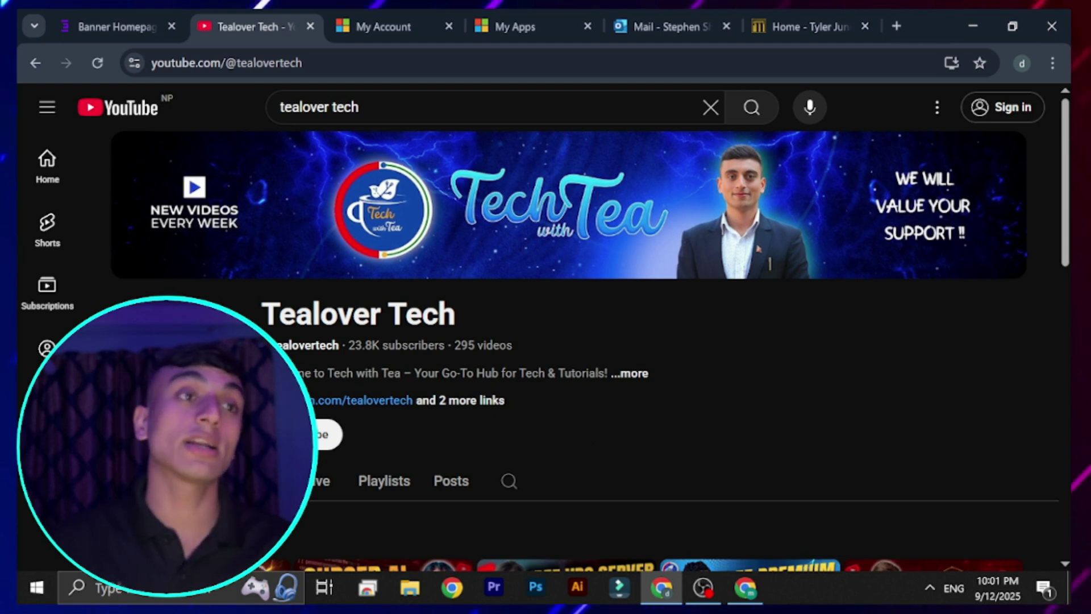
- Switch the Tealover Tech channel to its Videos tab and browse the uploads
left_click(193, 480)
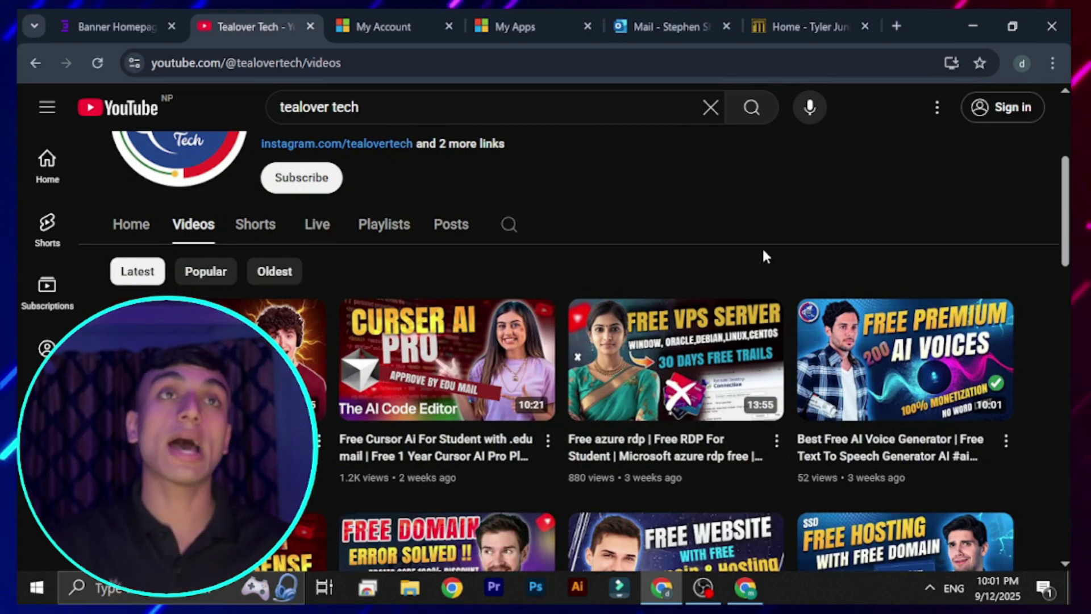
scroll(629, 262, "up", 5)
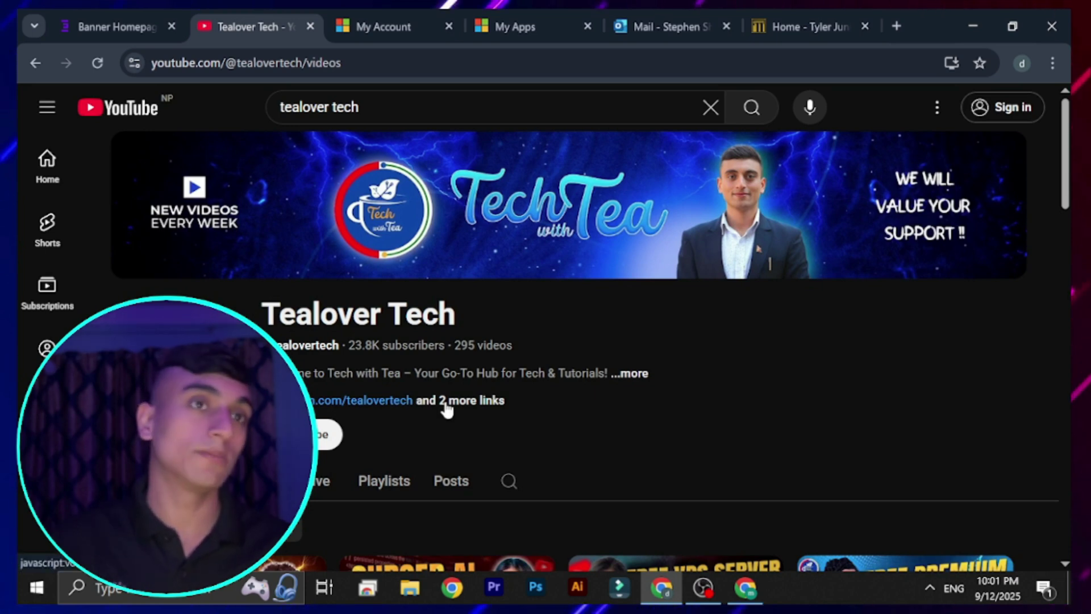
scroll(537, 372, "down", 3)
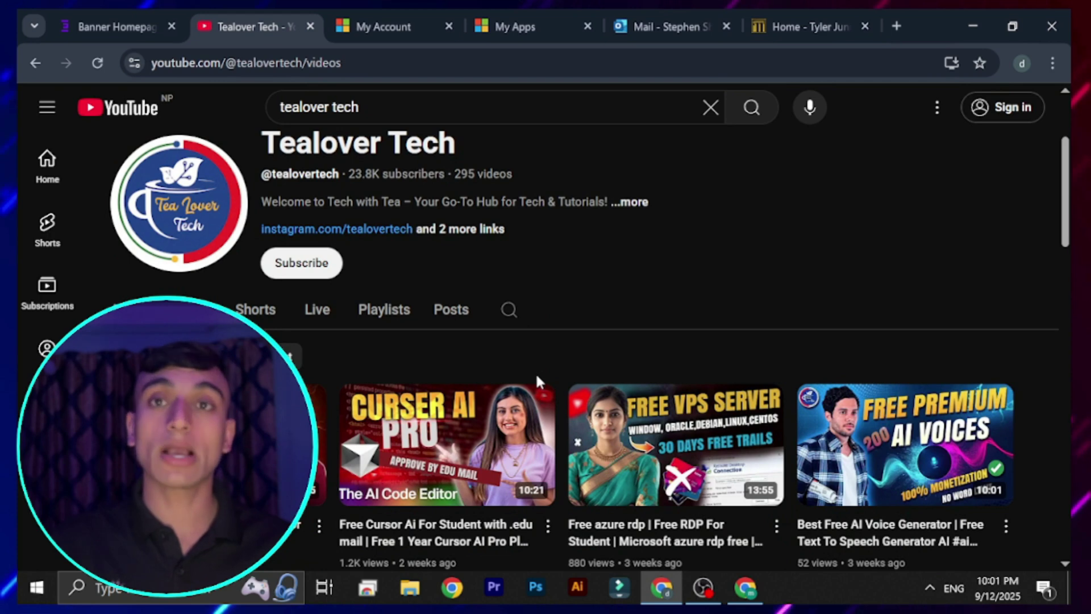